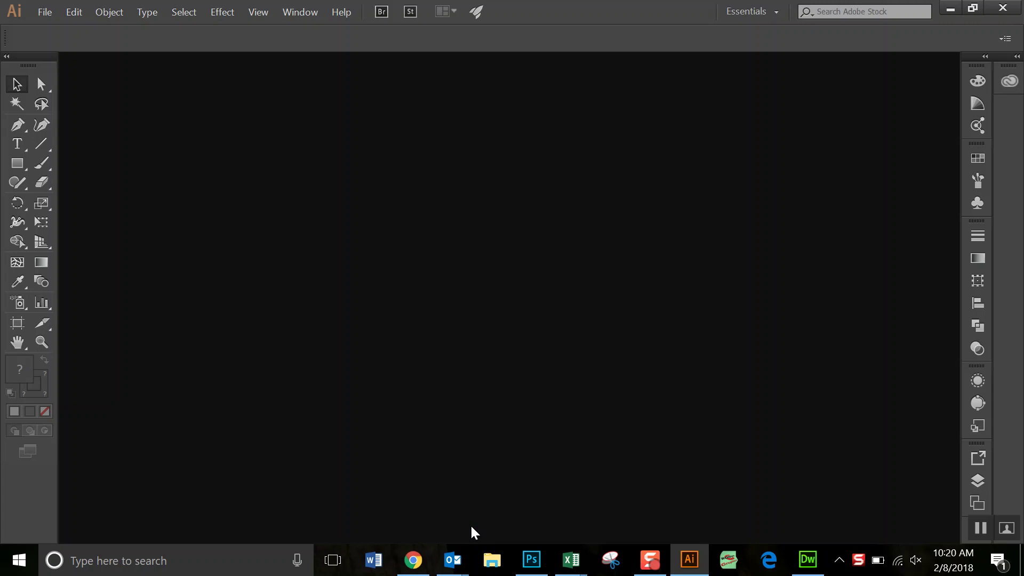
# - Create a new document, Untitled-1, with a single 12 x 12 inch artboard
pyautogui.click(39, 11)
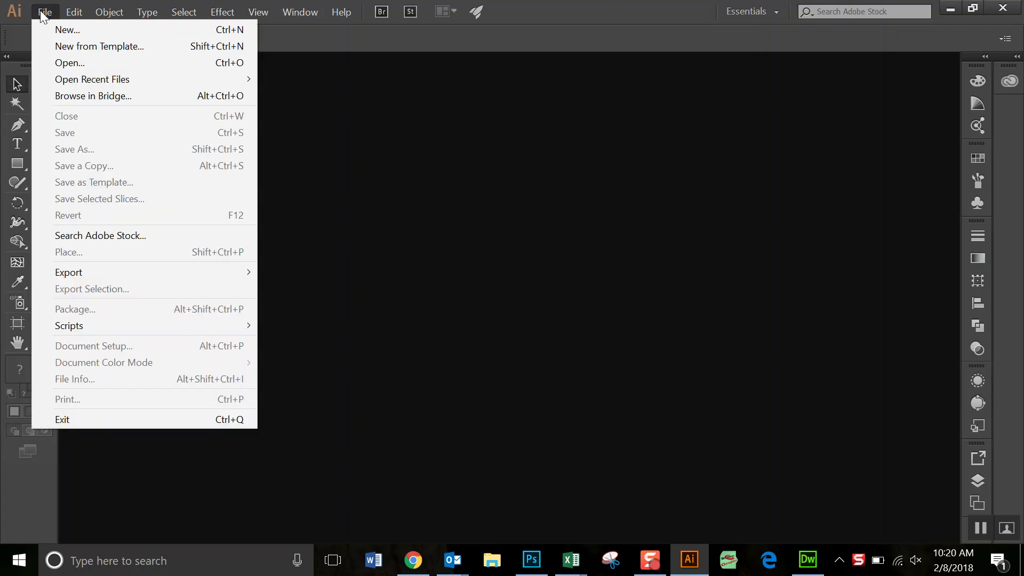
pyautogui.click(55, 30)
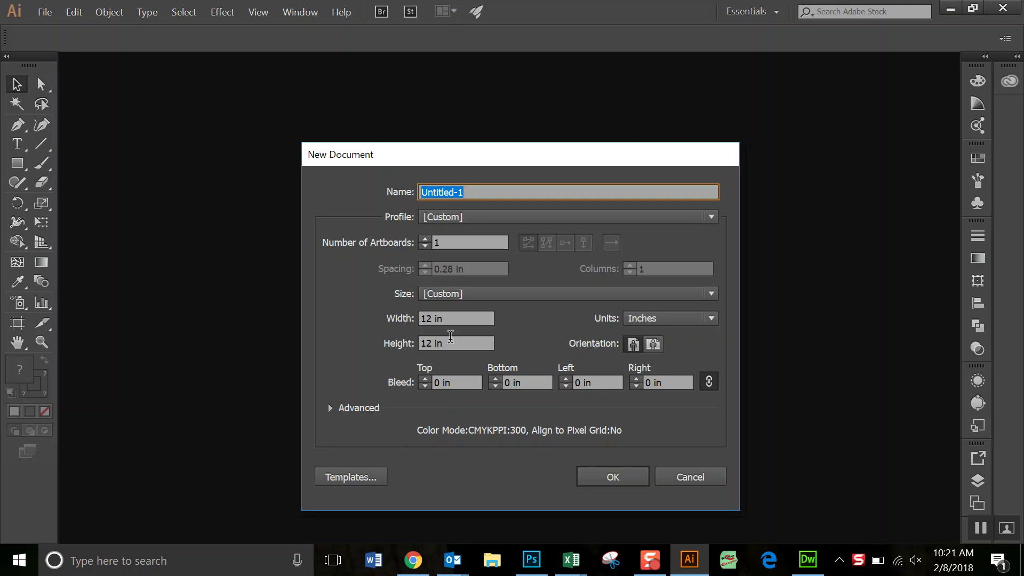
pyautogui.click(604, 479)
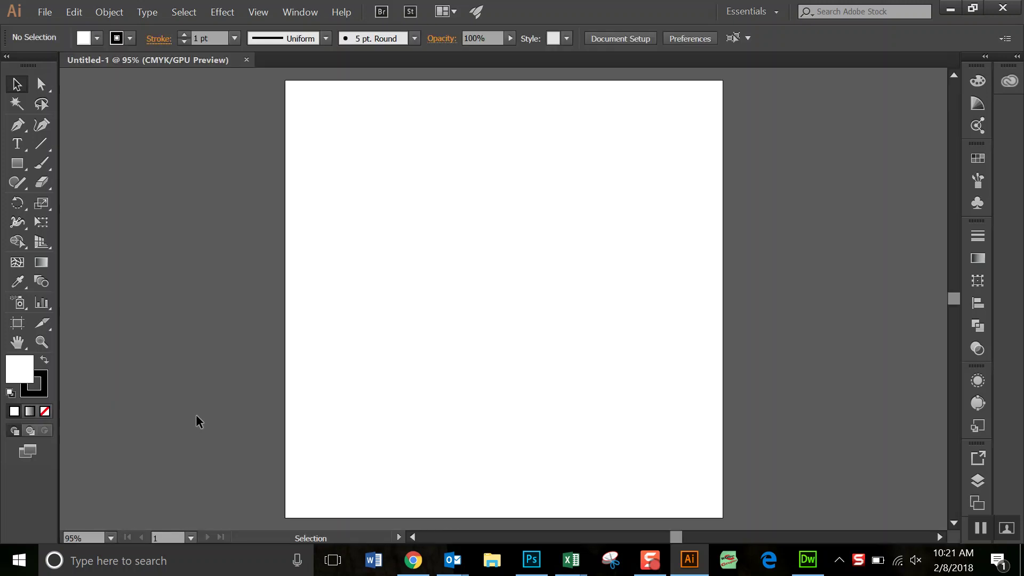
# - Select the Pen tool and set the fill to None, keeping the 1 pt black stroke
pyautogui.click(40, 169)
pyautogui.click(17, 124)
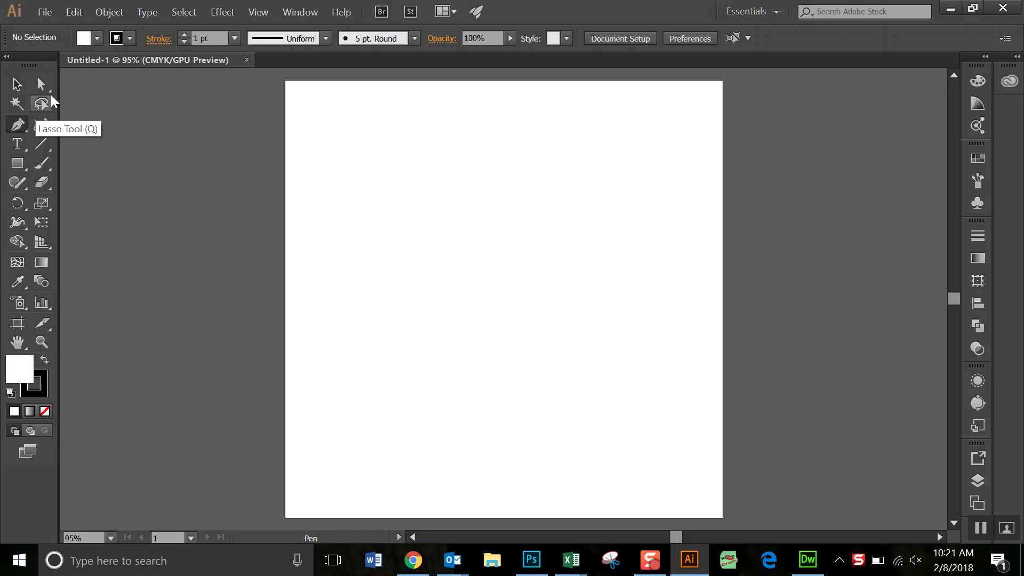
pyautogui.click(97, 39)
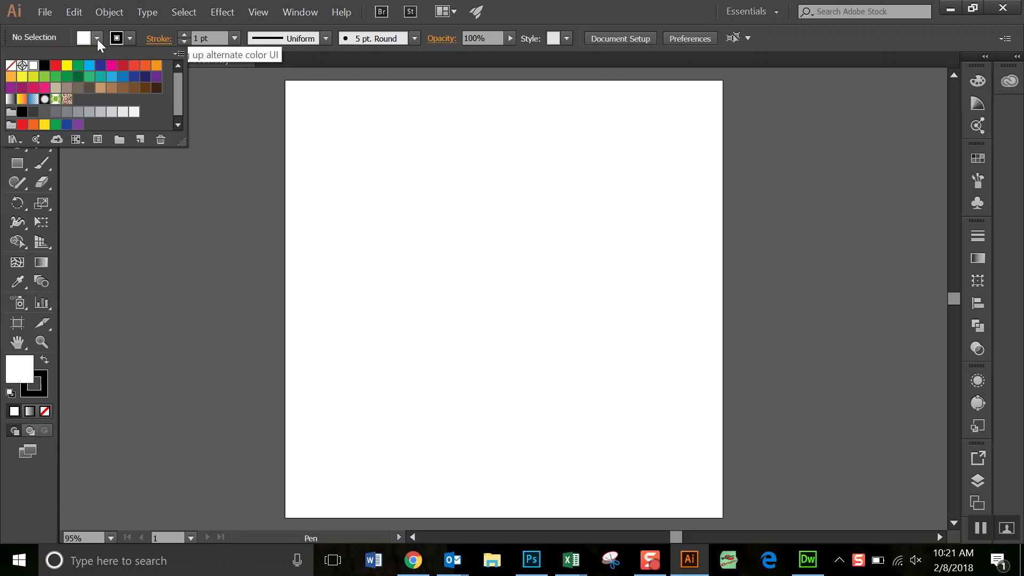
pyautogui.click(11, 65)
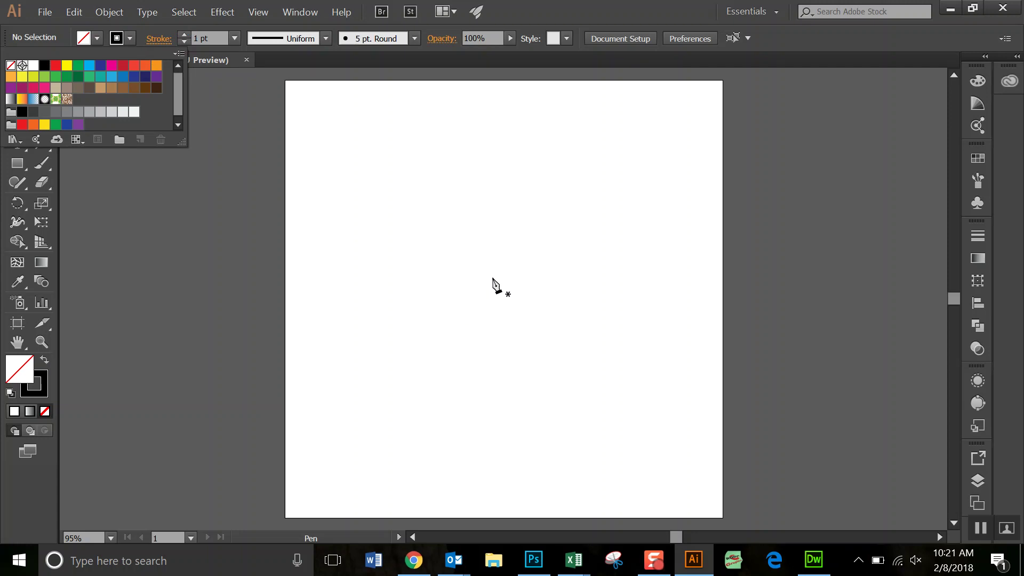
pyautogui.press('Escape')
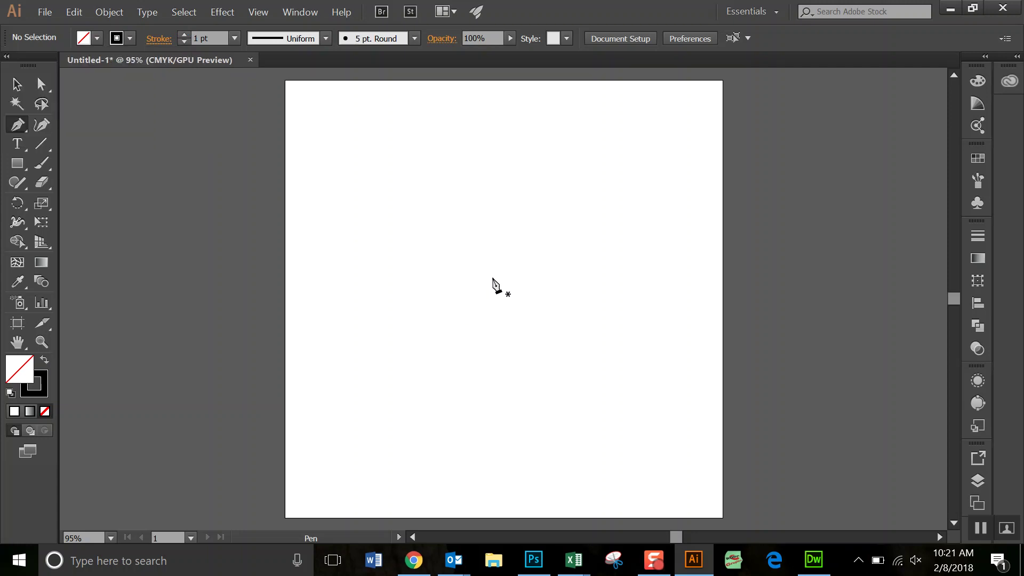
# - Pen-draw a three-anchor S-curve from the artboard centre to the top-right corner
pyautogui.moveTo(492, 277)
pyautogui.mouseDown()
pyautogui.moveTo(533, 247)
pyautogui.moveTo(491, 277)
pyautogui.mouseUp()
pyautogui.moveTo(568, 214); pyautogui.dragTo(633, 208)
pyautogui.moveTo(673, 125)
pyautogui.mouseDown()
pyautogui.moveTo(686, 110)
pyautogui.moveTo(674, 133)
pyautogui.moveTo(667, 108)
pyautogui.moveTo(695, 83)
pyautogui.moveTo(760, 96)
pyautogui.moveTo(815, 142)
pyautogui.moveTo(32, 93)
pyautogui.moveTo(5, 93)
pyautogui.moveTo(33, 101)
pyautogui.moveTo(6, 110)
pyautogui.mouseUp()
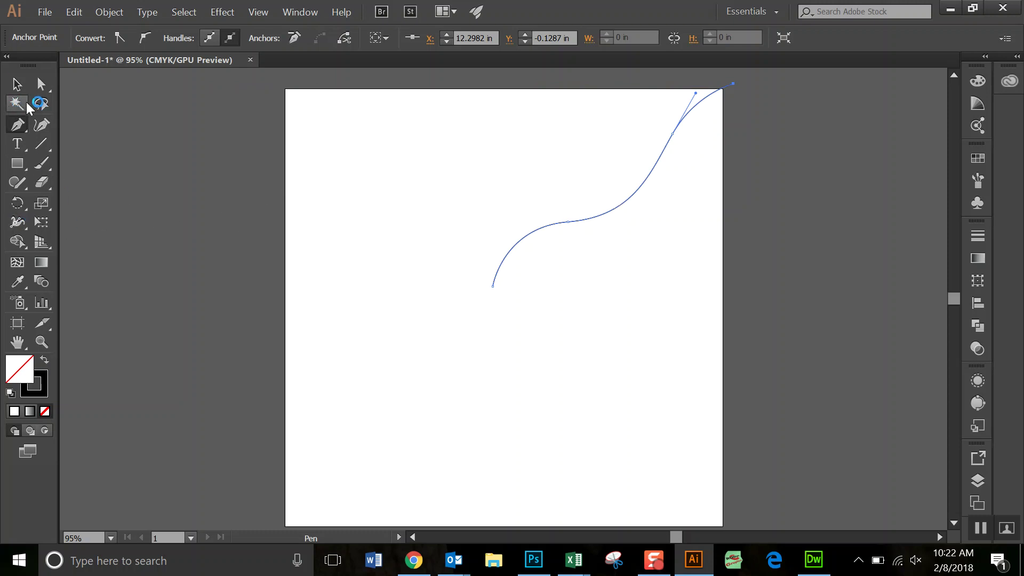
pyautogui.click(19, 86)
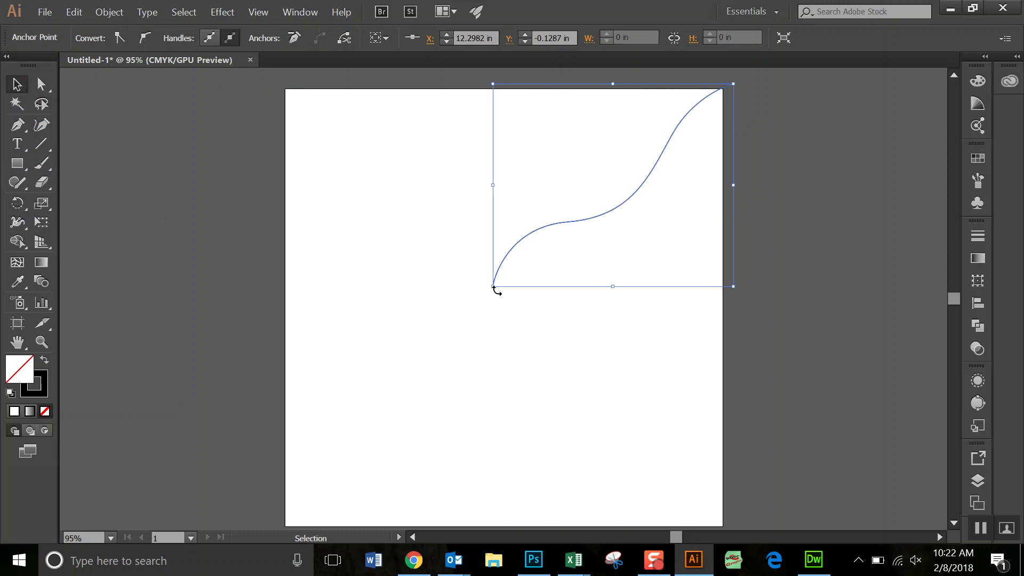
# - Rotate a copy of the S-curve 20° around its lower anchor at the artboard centre
pyautogui.click(504, 267)
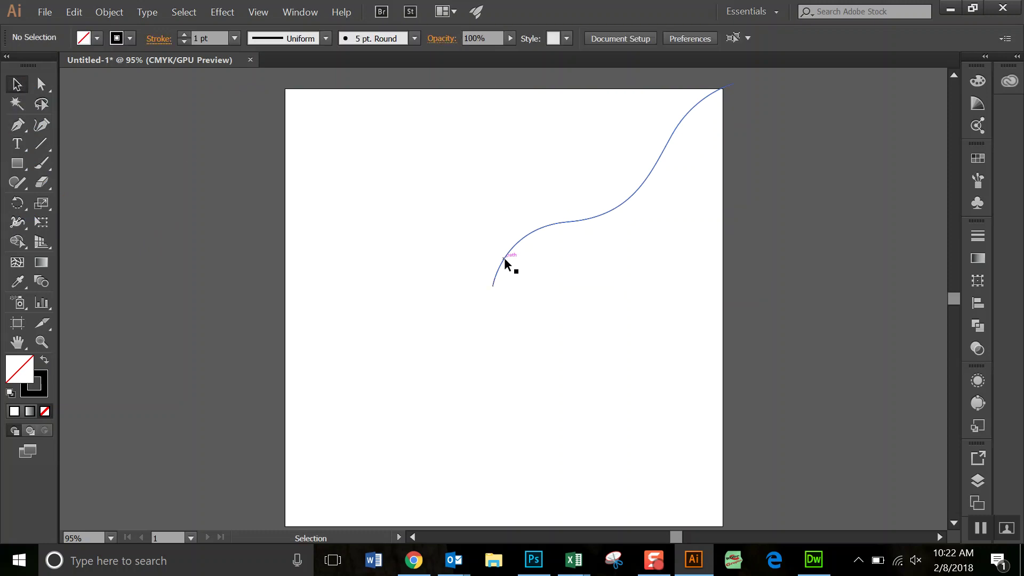
pyautogui.click(505, 261)
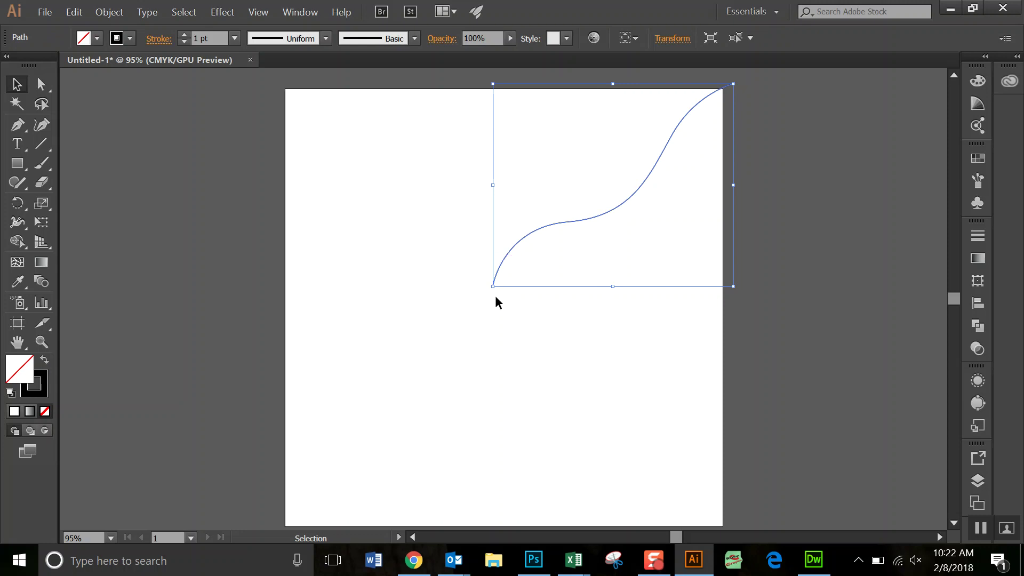
pyautogui.click(18, 202)
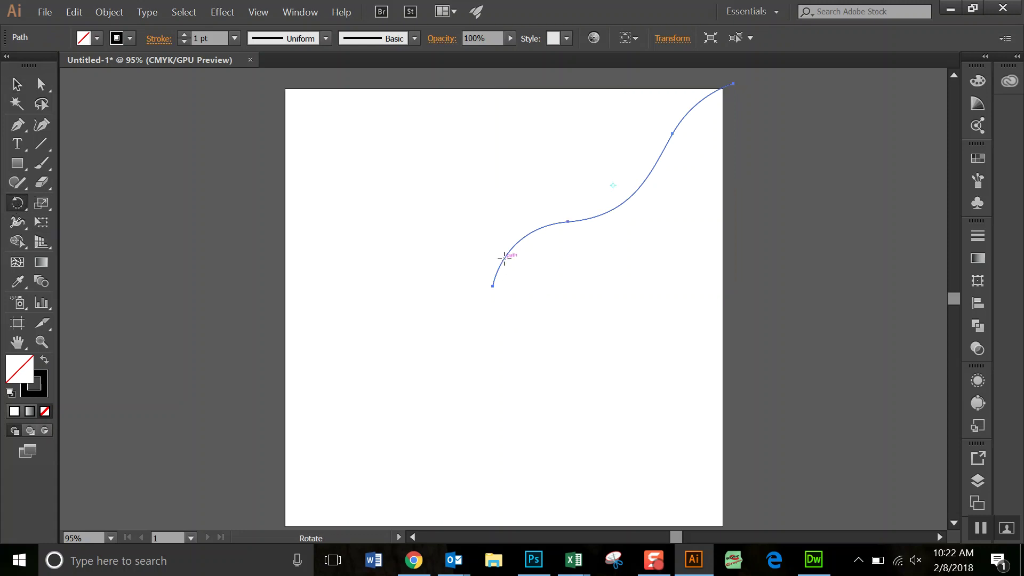
pyautogui.keyDown('alt'); pyautogui.click(495, 289); pyautogui.keyUp('alt')
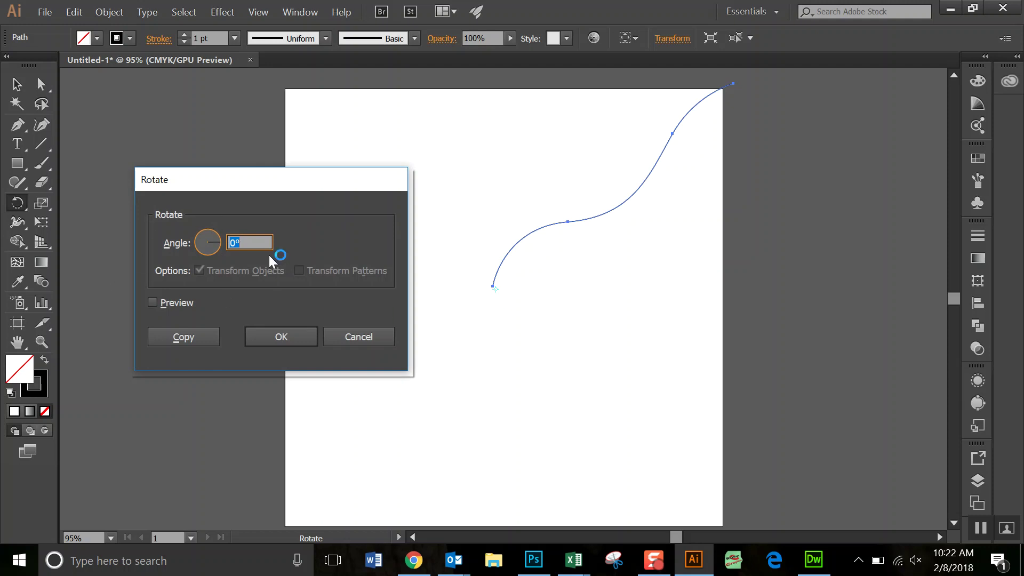
pyautogui.click(234, 243)
pyautogui.write('20')
pyautogui.click(154, 300)
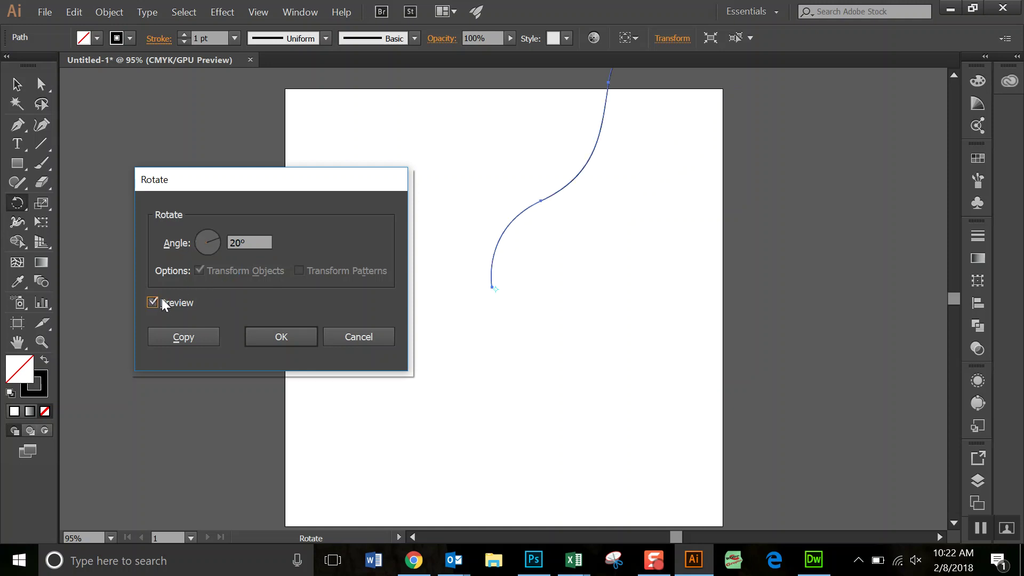
pyautogui.click(189, 334)
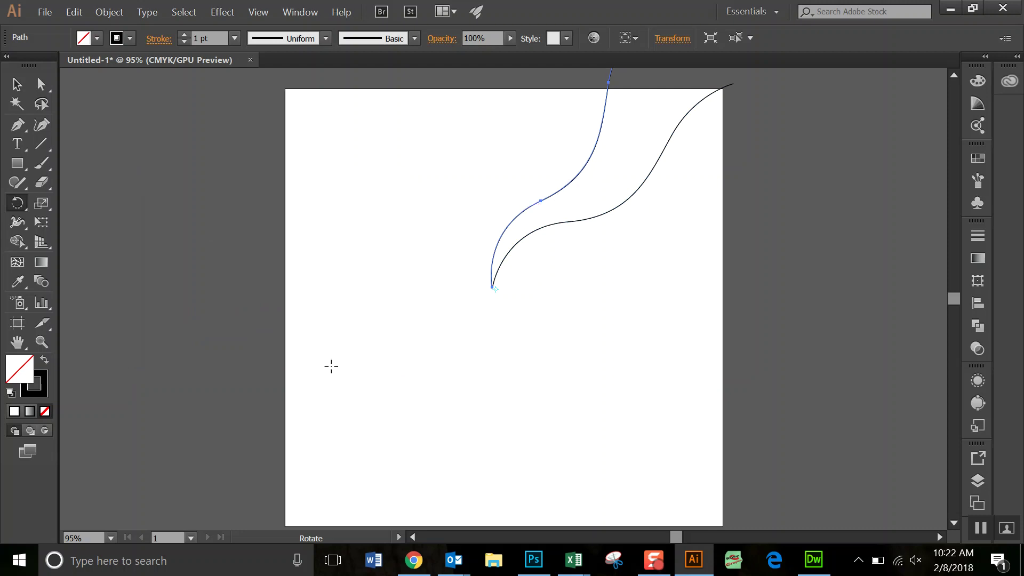
# - Repeat the 20° rotated copy with Ctrl+D until the curves ring the centre
pyautogui.press('ctrl')
pyautogui.hotkey('ctrl', 'd')
pyautogui.hotkey('ctrl', 'd')
pyautogui.hotkey('ctrl', 'd')
pyautogui.hotkey('ctrl', 'd')
pyautogui.hotkey('ctrl', 'd')
pyautogui.hotkey('ctrl', 'd')
pyautogui.hotkey('ctrl', 'd')
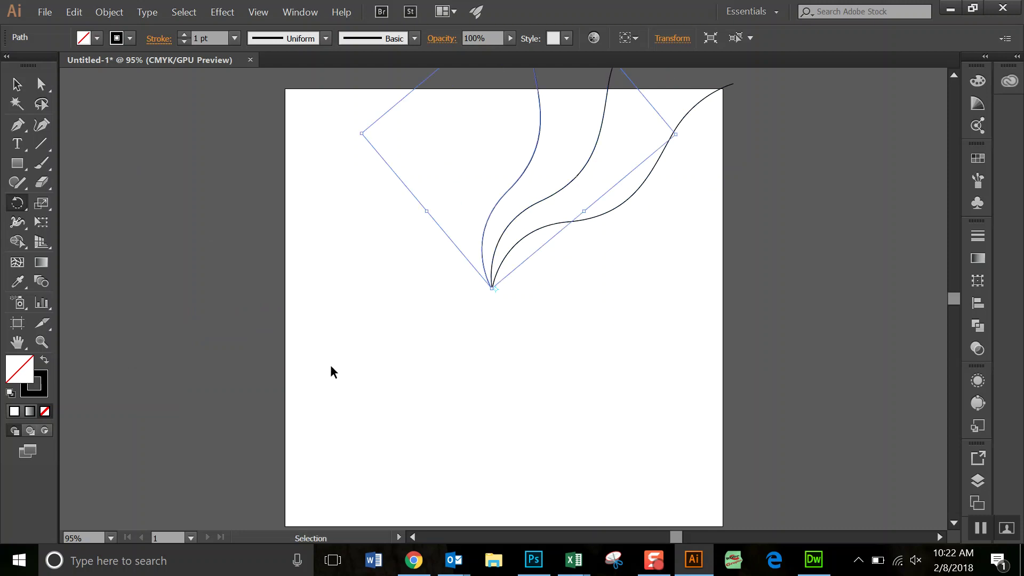
pyautogui.hotkey('ctrl', 'd')
pyautogui.hotkey('ctrl', 'd')
pyautogui.hotkey('ctrl', 'd')
pyautogui.hotkey('ctrl', 'd')
pyautogui.hotkey('ctrl', 'd')
pyautogui.hotkey('ctrl', 'd')
pyautogui.hotkey('ctrl', 'd')
pyautogui.hotkey('ctrl', 'd')
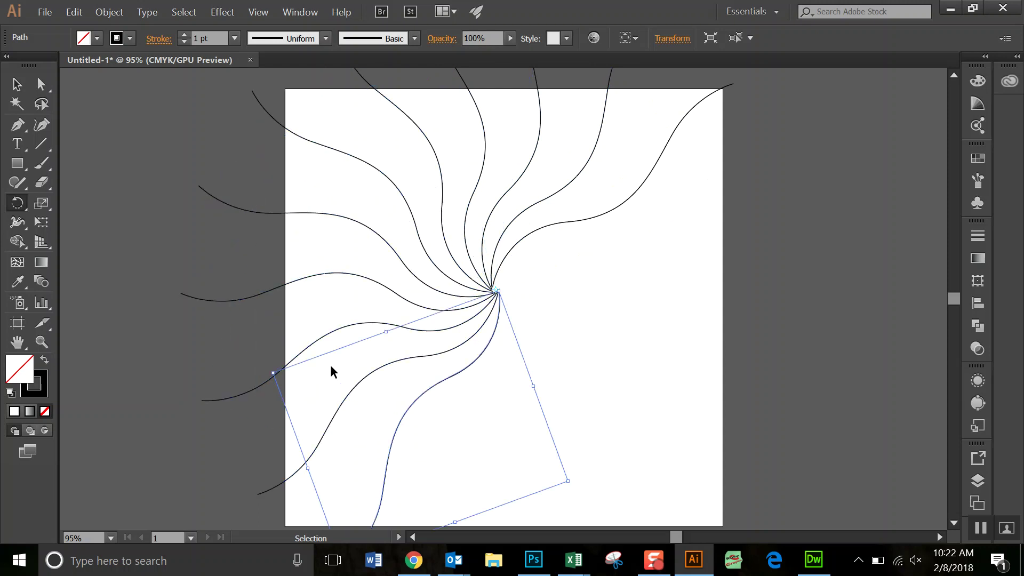
pyautogui.hotkey('ctrl', 'd')
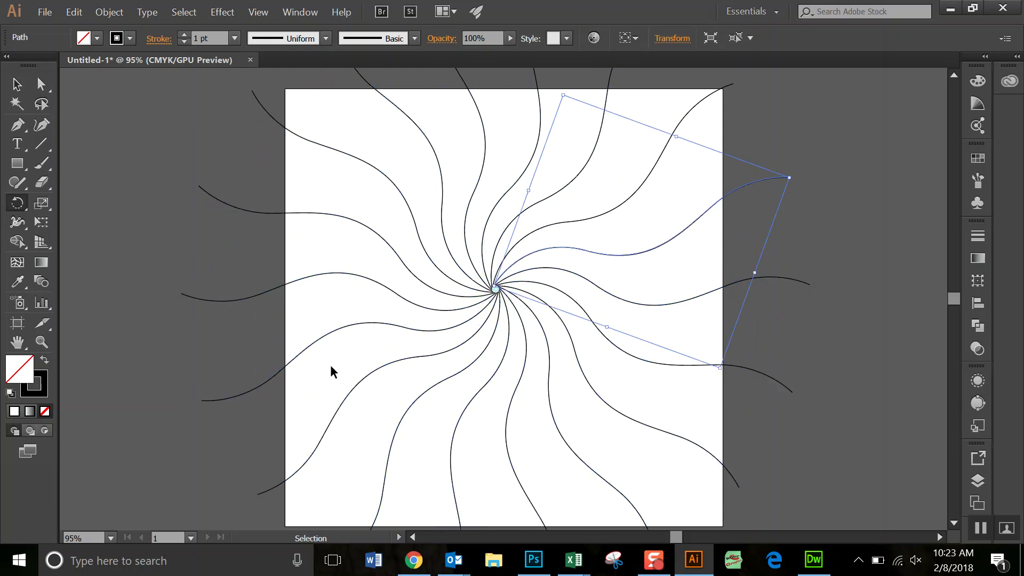
pyautogui.click(12, 262)
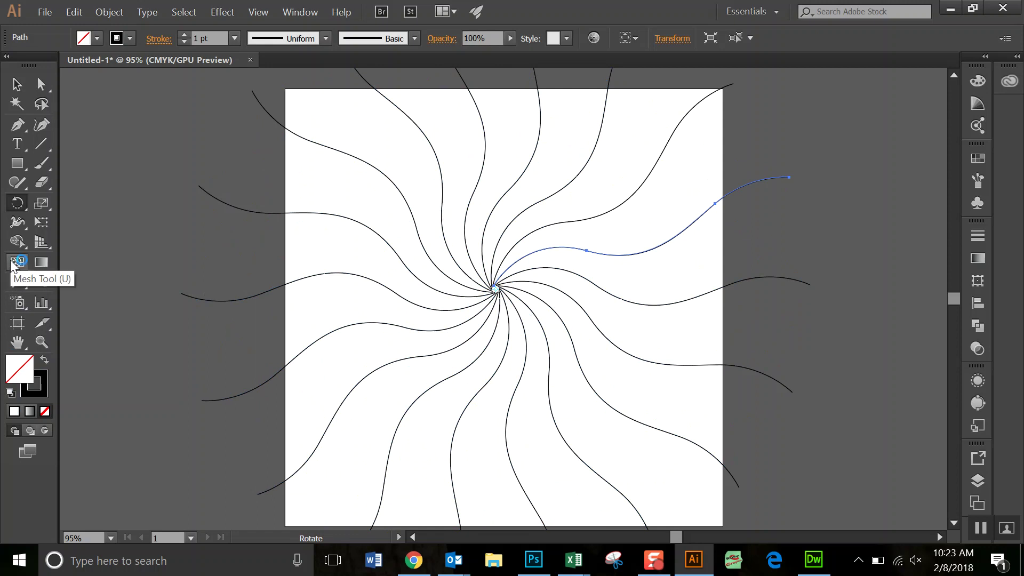
pyautogui.click(17, 84)
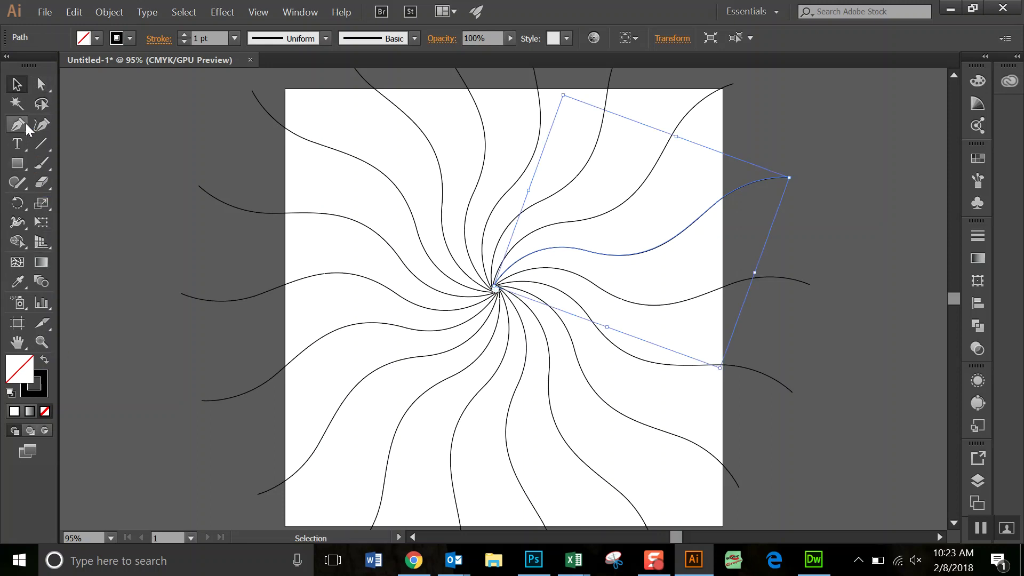
# - Draw a circle about 4.9 in wide with the Ellipse tool around the swirl centre
pyautogui.click(48, 145)
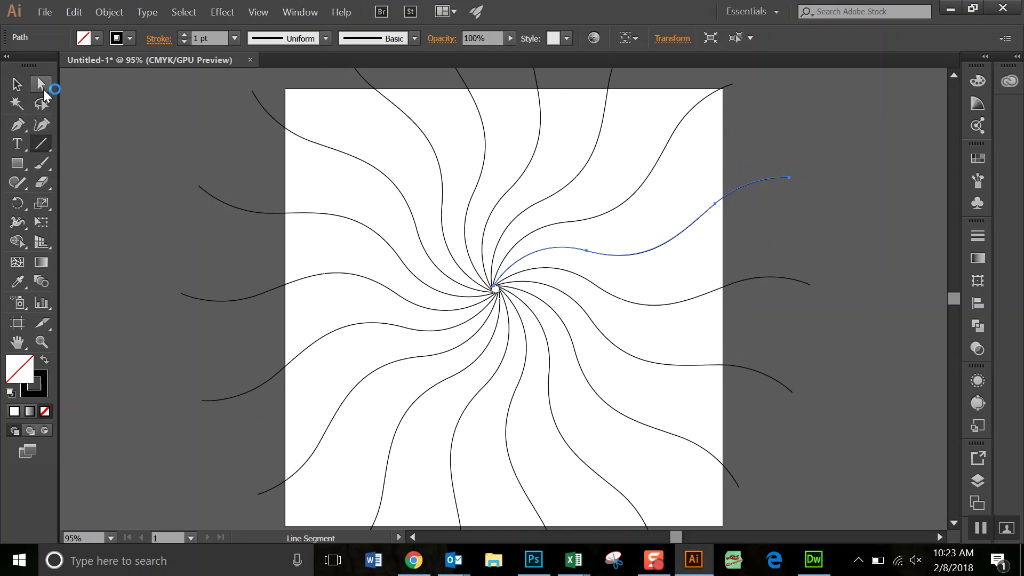
pyautogui.moveTo(25, 162); pyautogui.dragTo(69, 183)
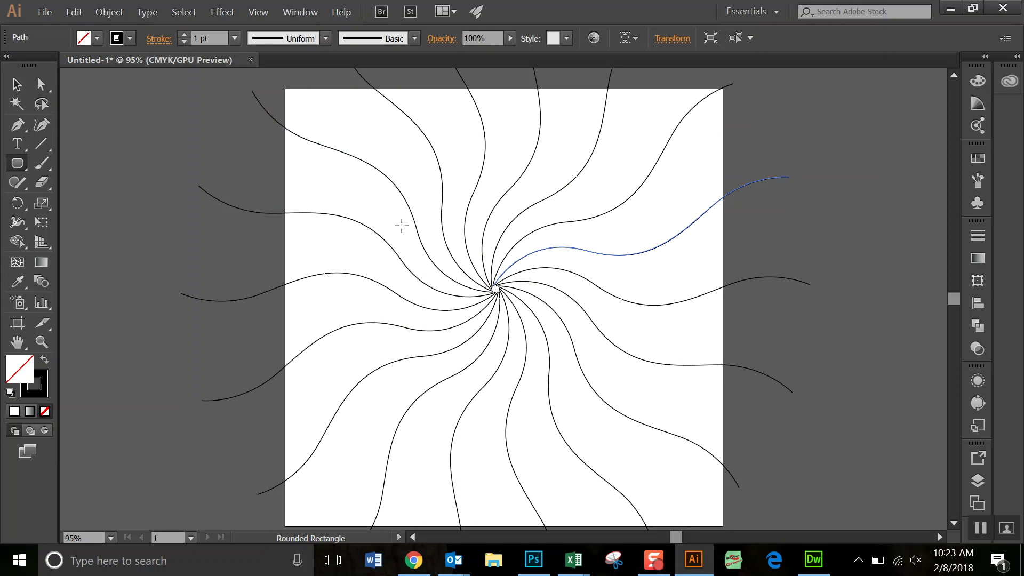
pyautogui.moveTo(404, 227); pyautogui.dragTo(516, 332)
pyautogui.hotkey('ctrl', 'z')
pyautogui.click(18, 163)
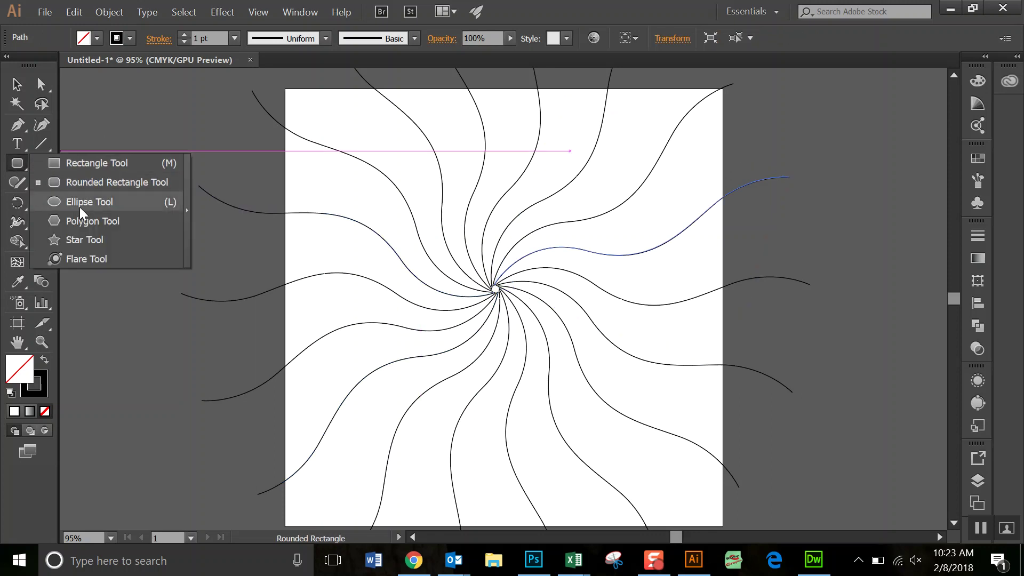
pyautogui.click(81, 205)
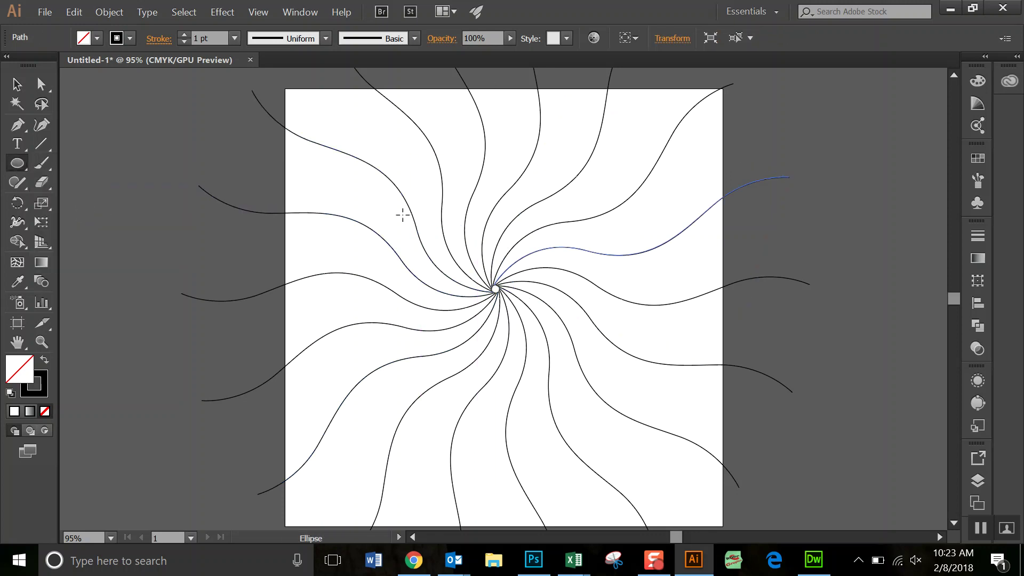
pyautogui.moveTo(403, 214); pyautogui.dragTo(583, 343)
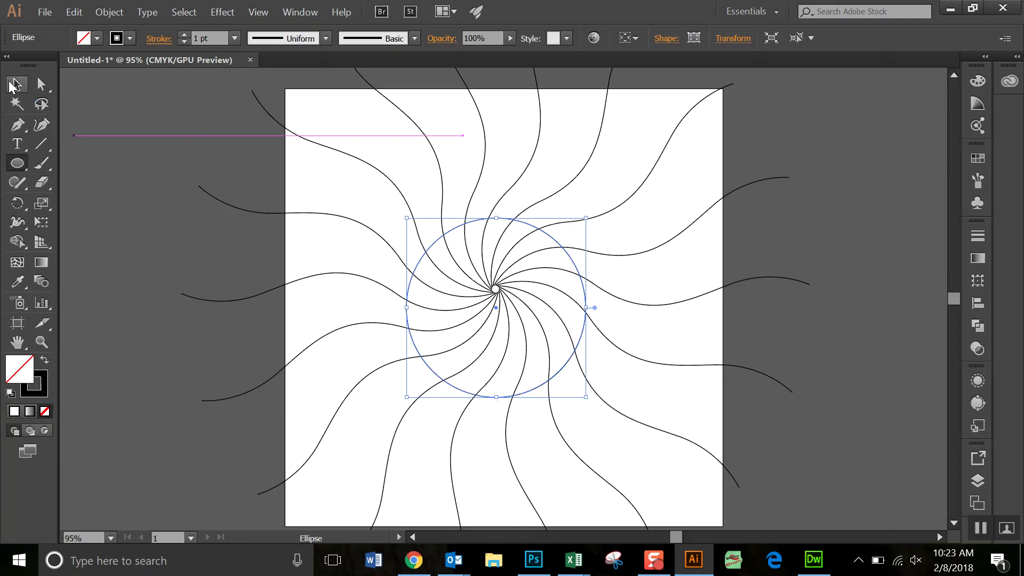
# - Move the circle up so it is centred on the swirl's hub
pyautogui.click(16, 83)
pyautogui.moveTo(528, 281)
pyautogui.mouseDown()
pyautogui.moveTo(527, 266)
pyautogui.moveTo(520, 274)
pyautogui.mouseUp()
pyautogui.press('a')
pyautogui.hotkey('ctrl', 'z')
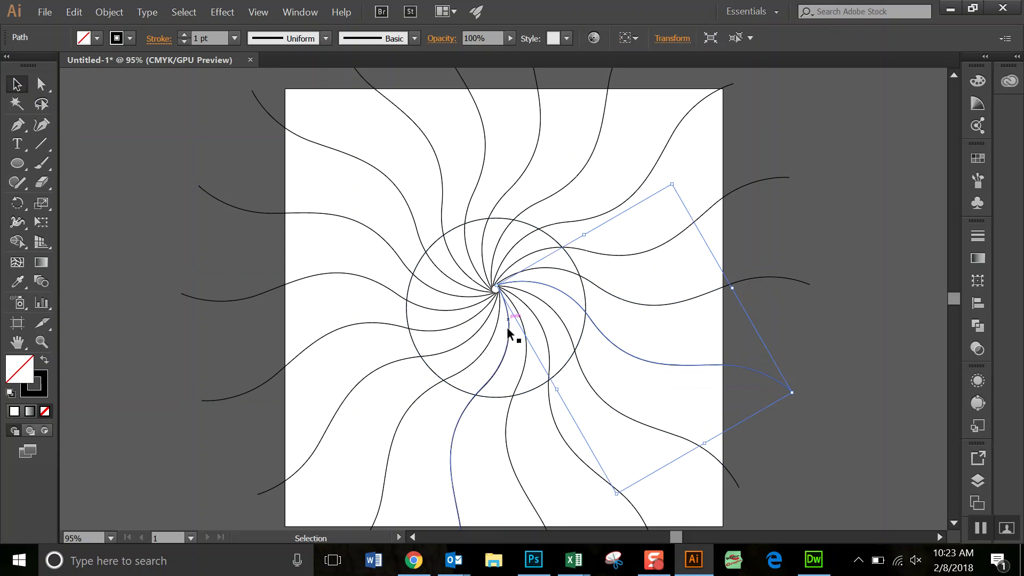
pyautogui.click(523, 393)
pyautogui.moveTo(523, 392)
pyautogui.mouseDown()
pyautogui.moveTo(523, 366)
pyautogui.moveTo(521, 376)
pyautogui.mouseUp()
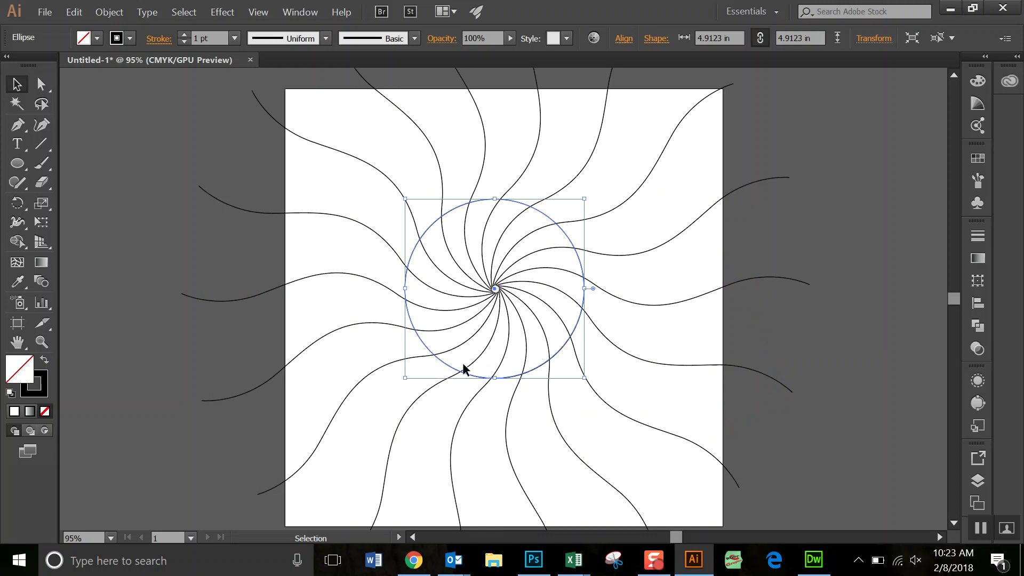
pyautogui.click(144, 243)
# - Draw a larger circle about 9.54 in wide and snap it concentric on the swirl centre
pyautogui.press('l')
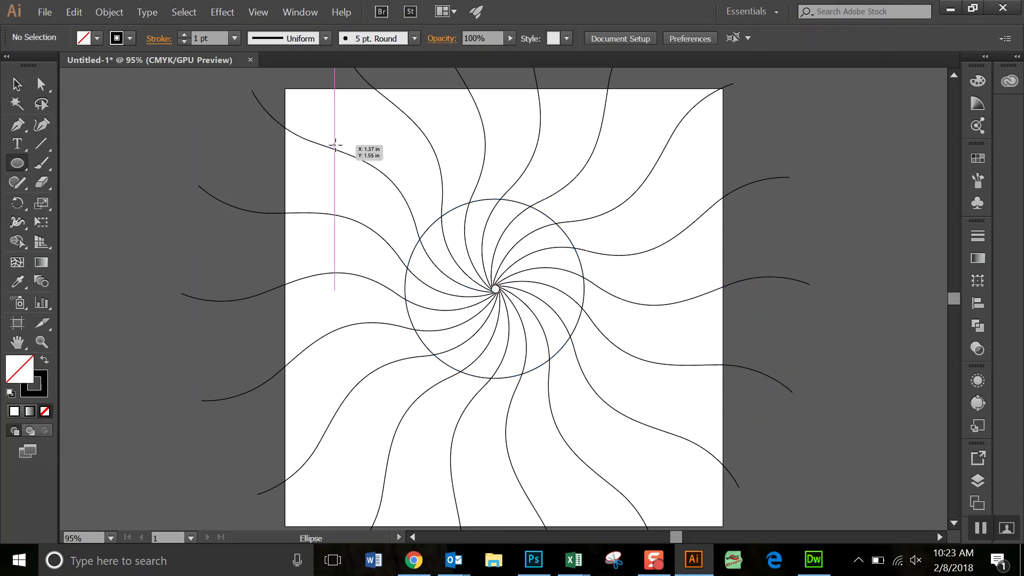
pyautogui.moveTo(335, 145); pyautogui.dragTo(682, 456)
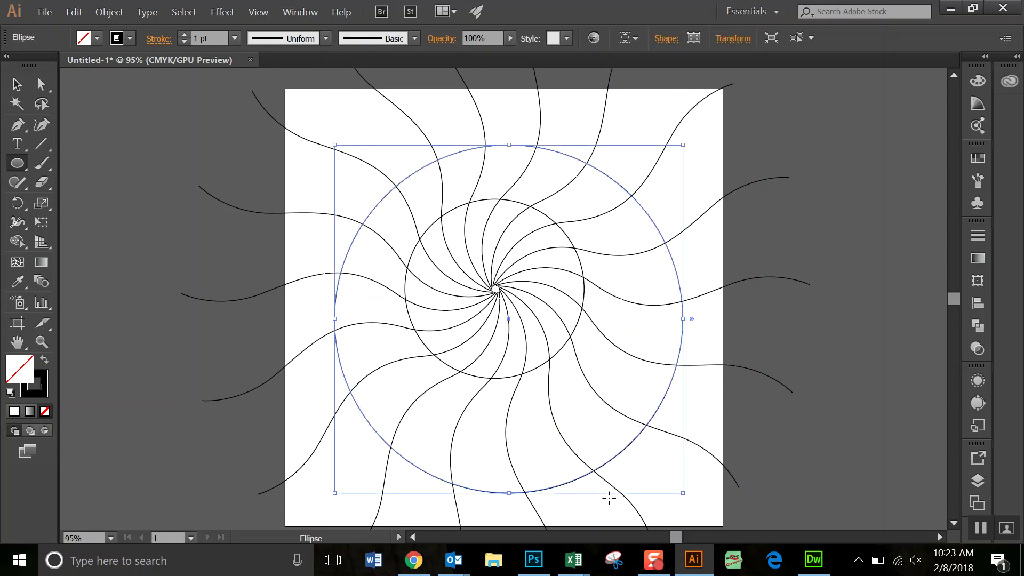
pyautogui.click(16, 83)
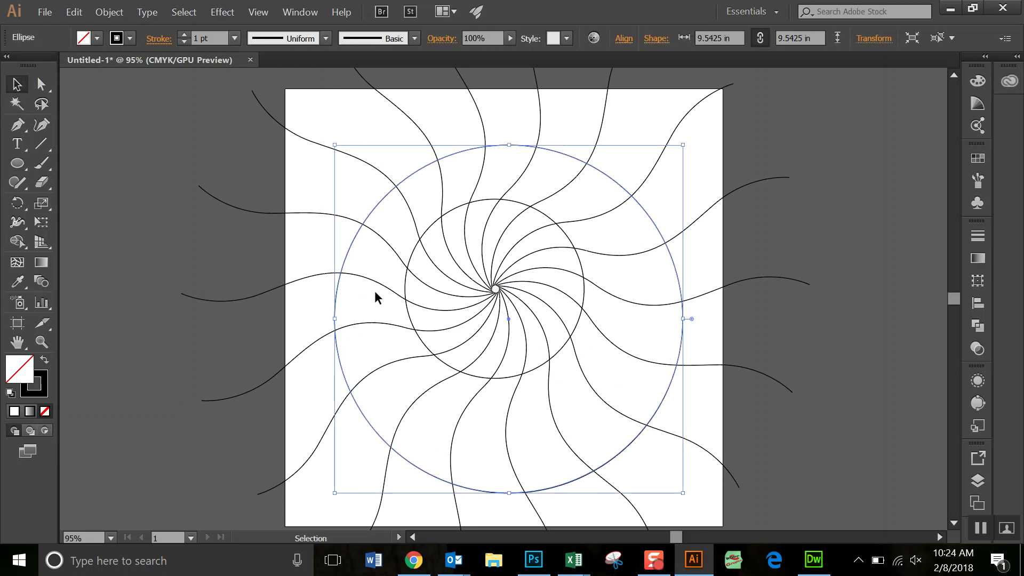
pyautogui.click(644, 484)
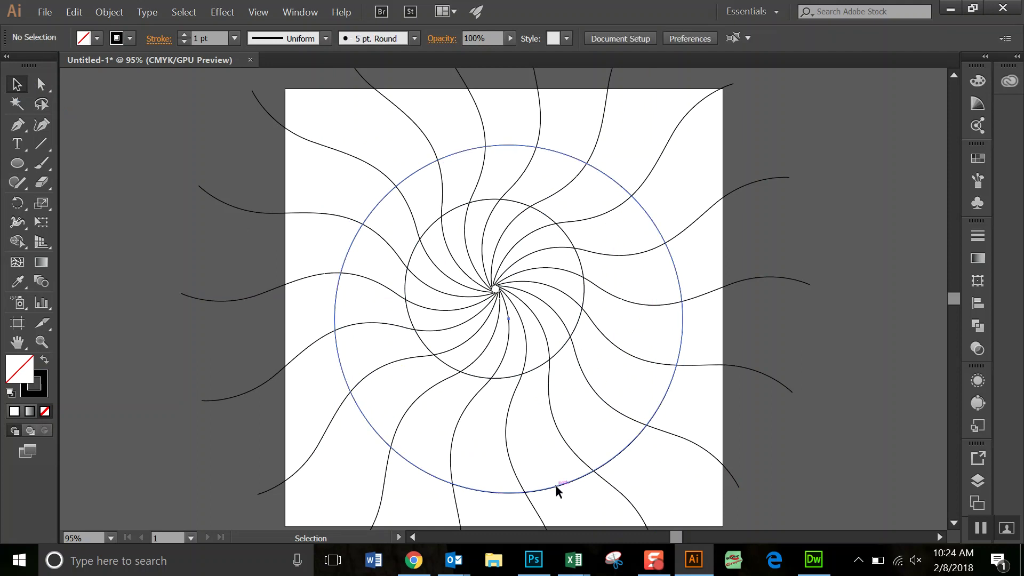
pyautogui.click(555, 486)
pyautogui.moveTo(552, 487); pyautogui.dragTo(540, 459)
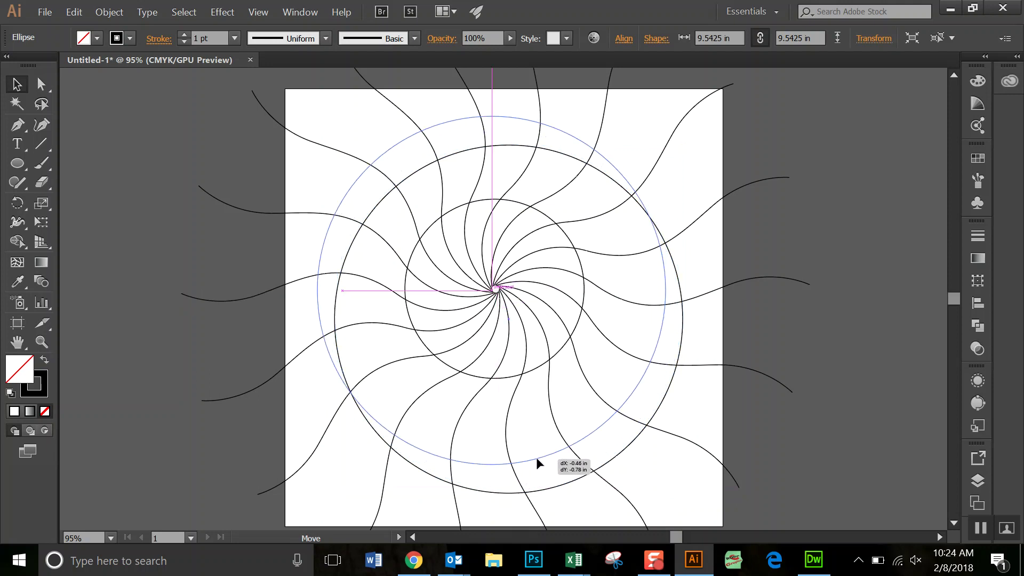
pyautogui.moveTo(537, 460); pyautogui.dragTo(539, 466)
pyautogui.click(123, 204)
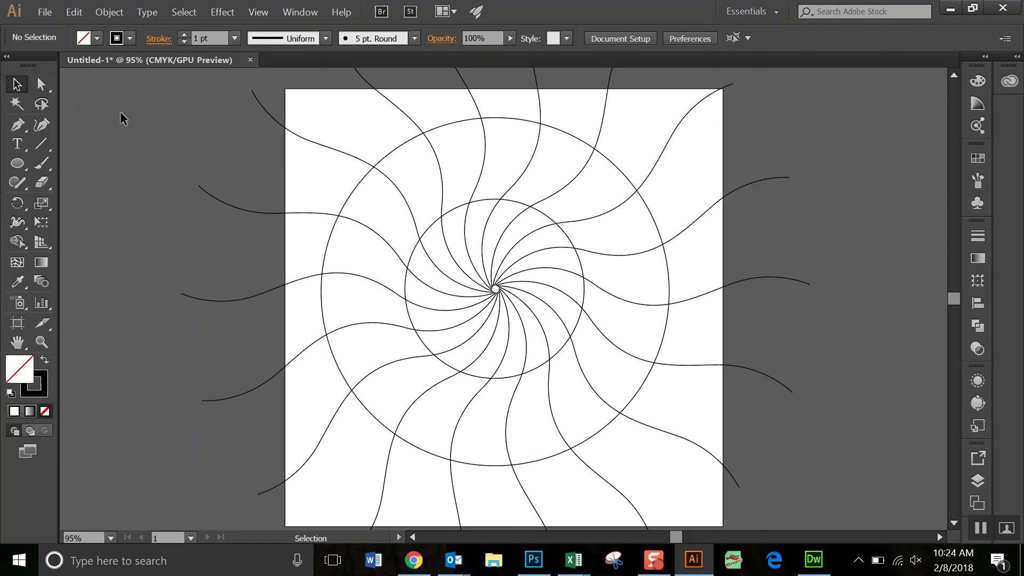
# - Select all the artwork and expand its fills and strokes into outline shapes
pyautogui.hotkey('ctrl', 'a')
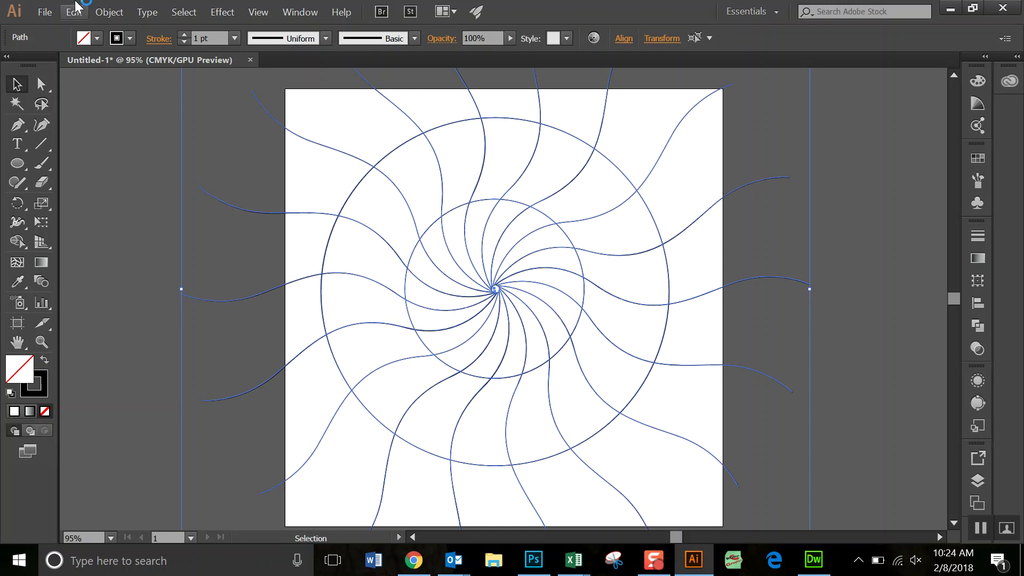
pyautogui.click(110, 12)
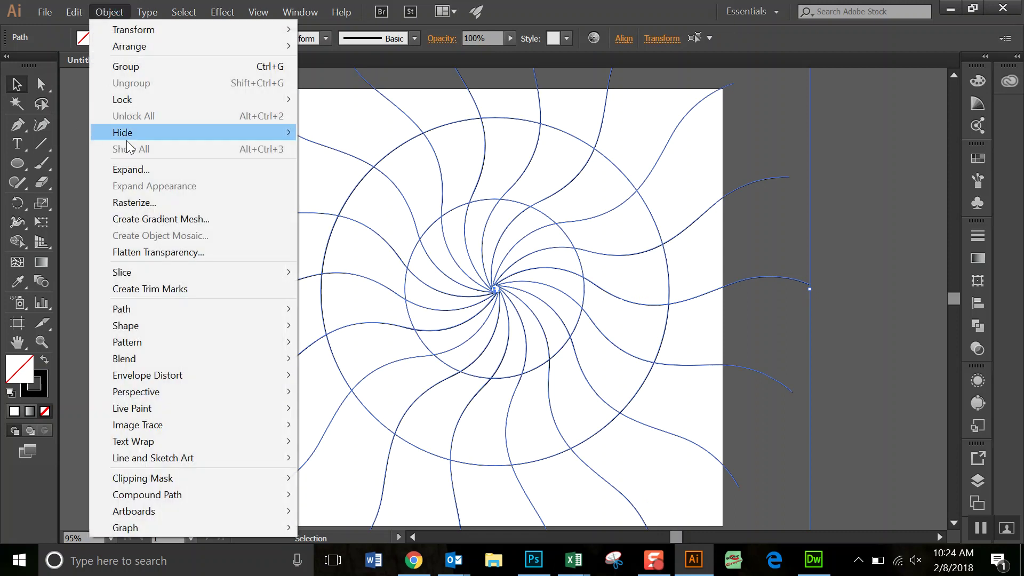
pyautogui.click(137, 171)
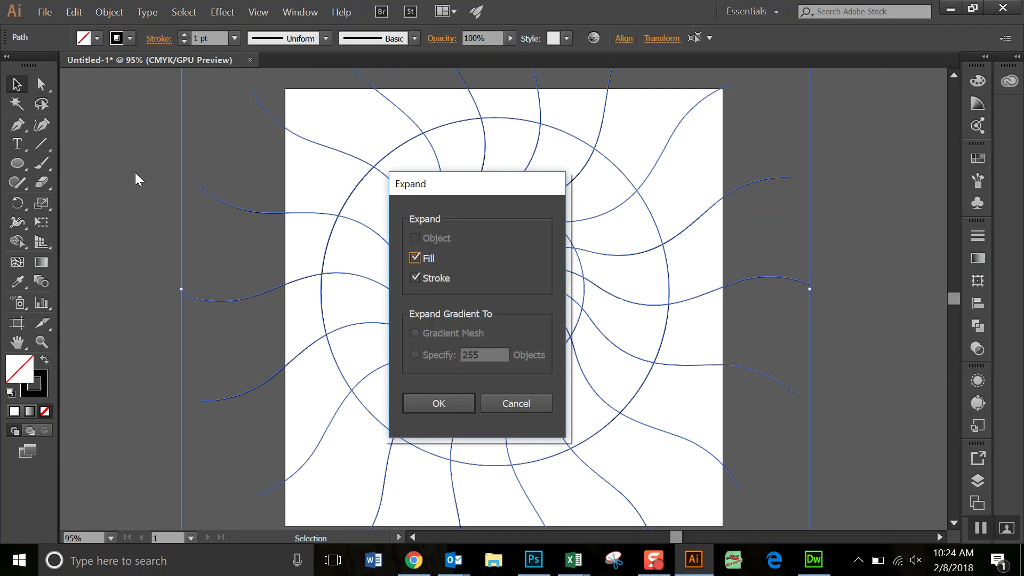
pyautogui.click(457, 402)
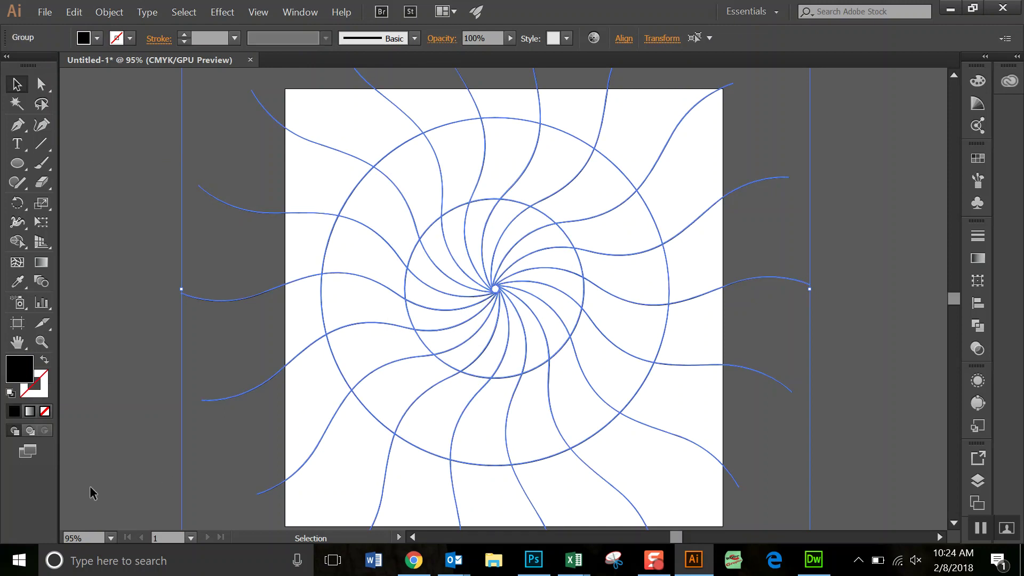
# - Set the fill colour to a bright pinkish red in the Color Picker
pyautogui.doubleClick(21, 374)
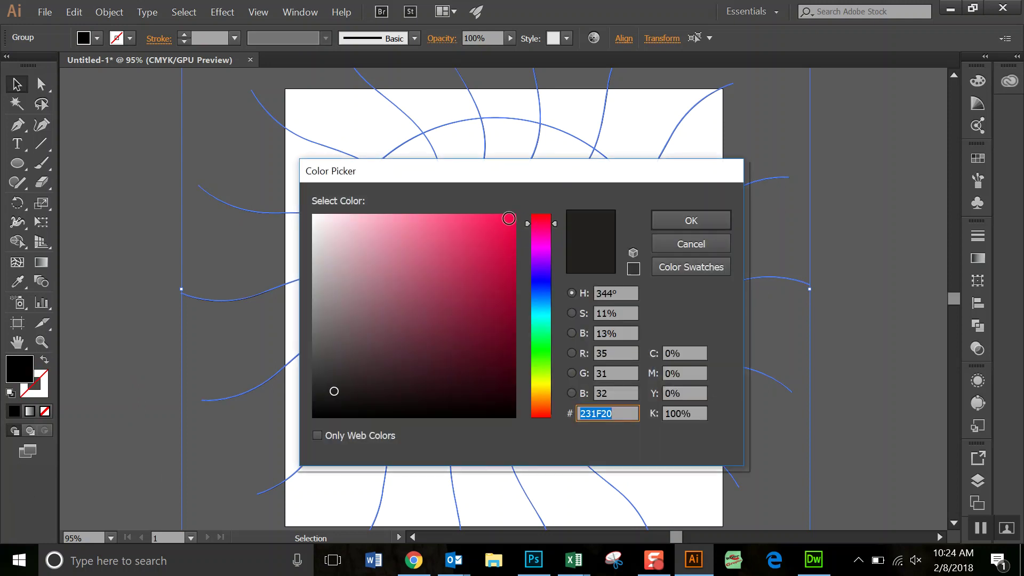
pyautogui.click(506, 219)
pyautogui.click(663, 221)
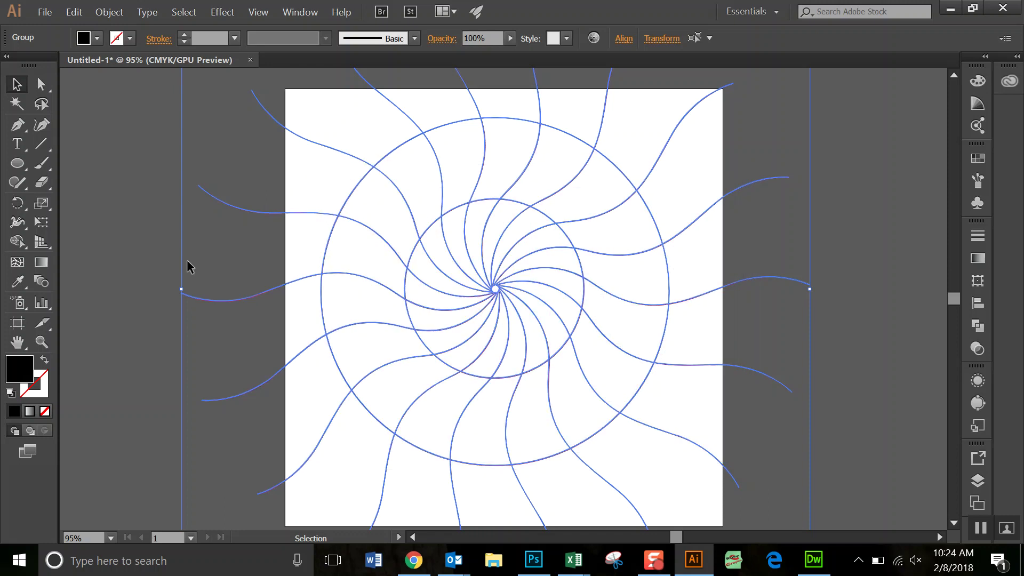
# - With the Live Paint Bucket, fill alternating outer and inner swirl wedges pink
pyautogui.click(21, 243)
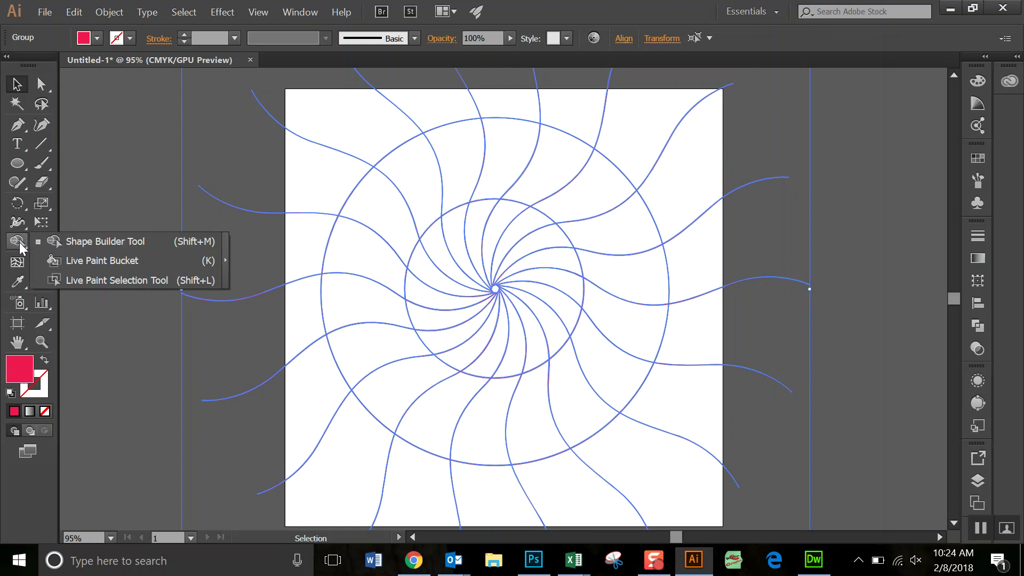
pyautogui.click(95, 263)
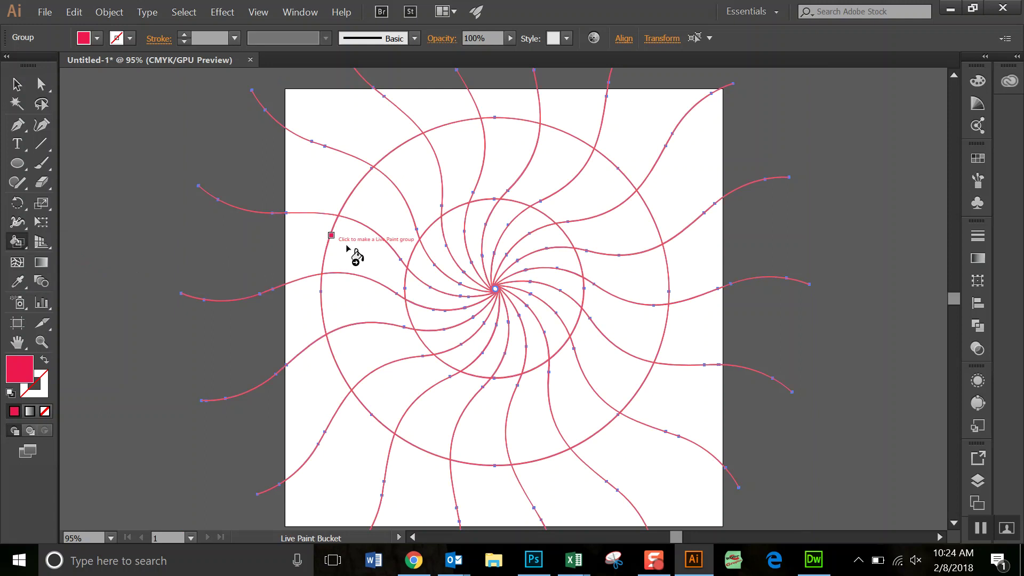
pyautogui.click(373, 262)
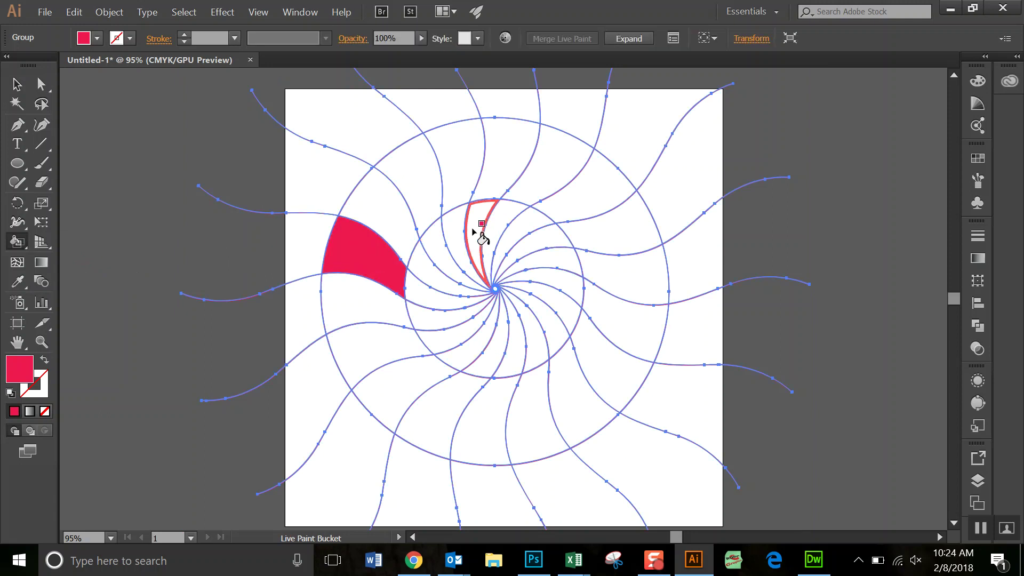
pyautogui.click(440, 255)
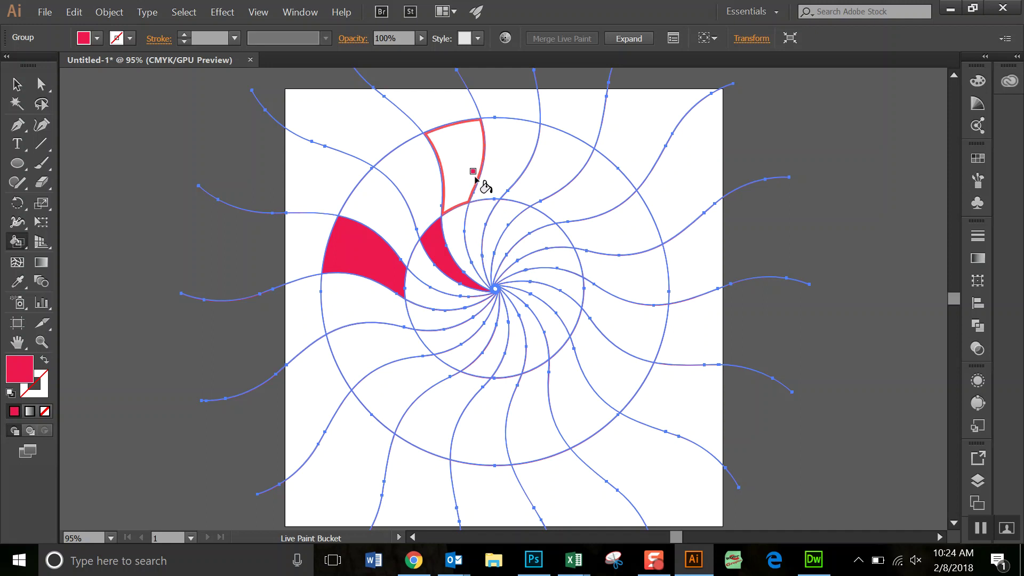
pyautogui.click(505, 176)
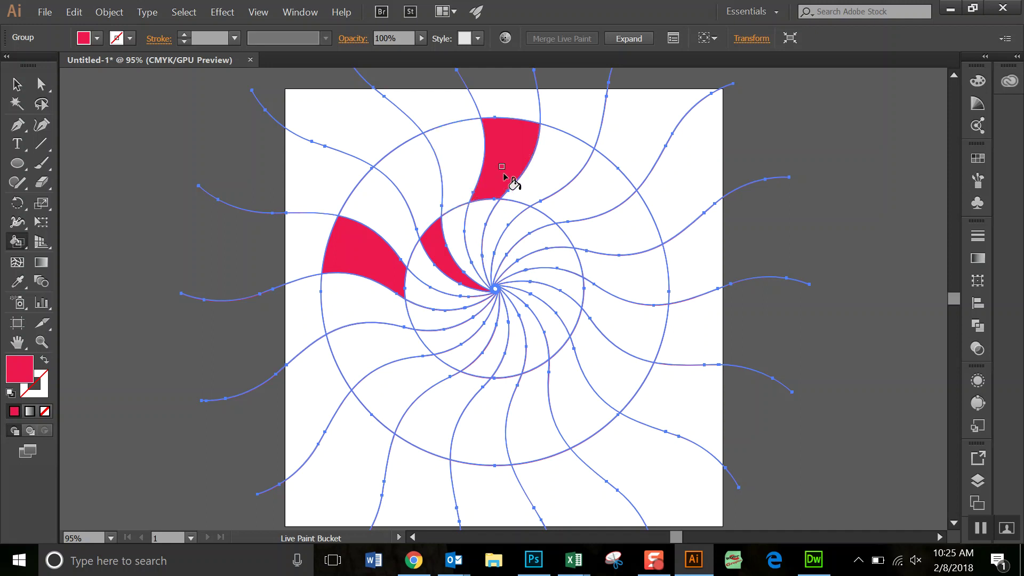
pyautogui.click(513, 227)
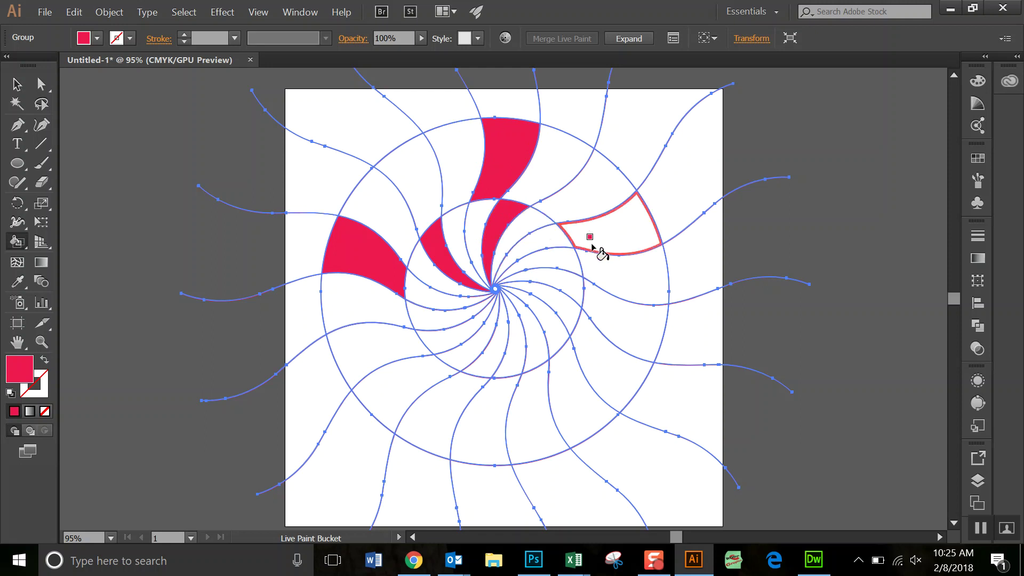
pyautogui.click(595, 268)
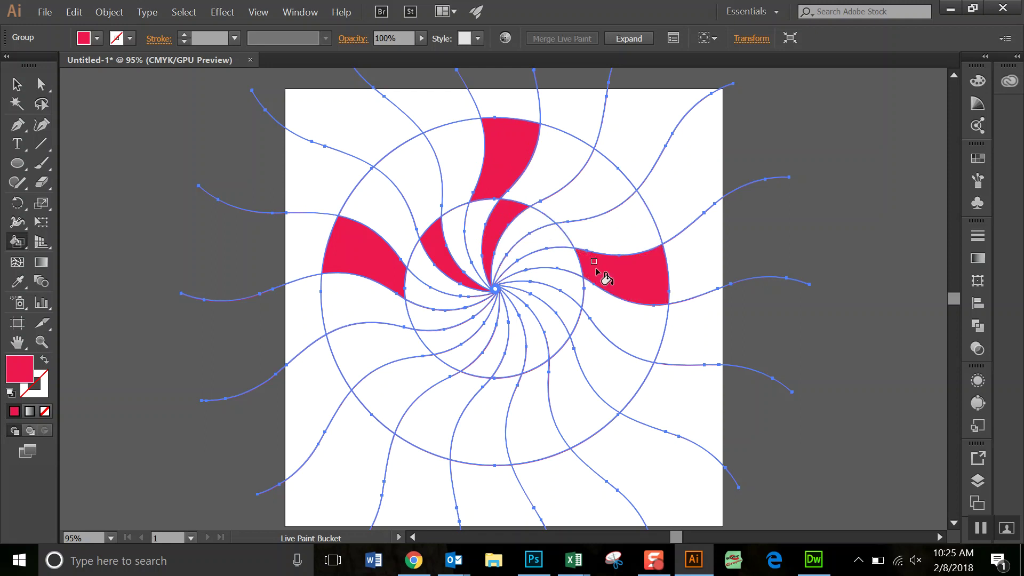
pyautogui.click(559, 290)
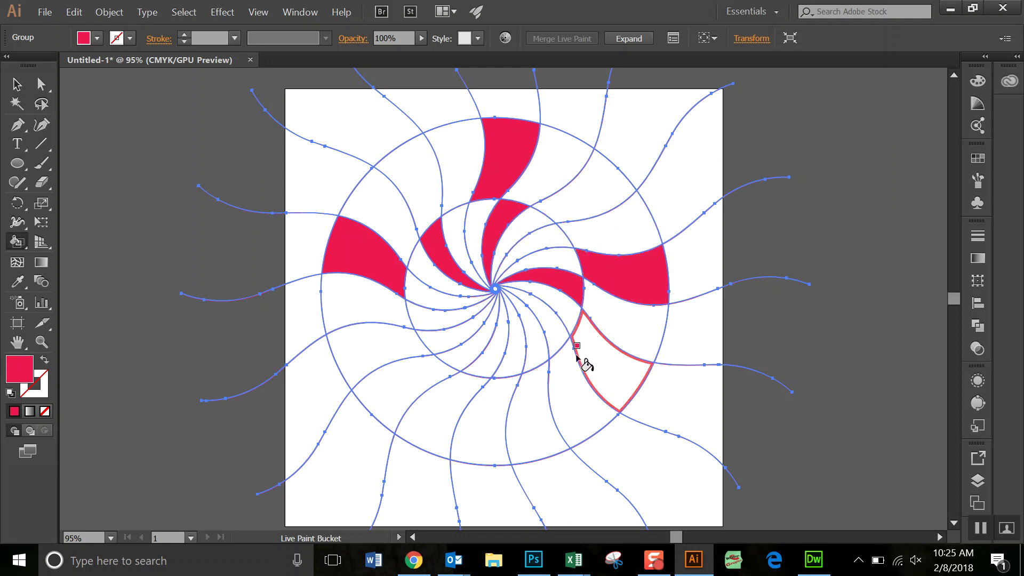
pyautogui.click(541, 392)
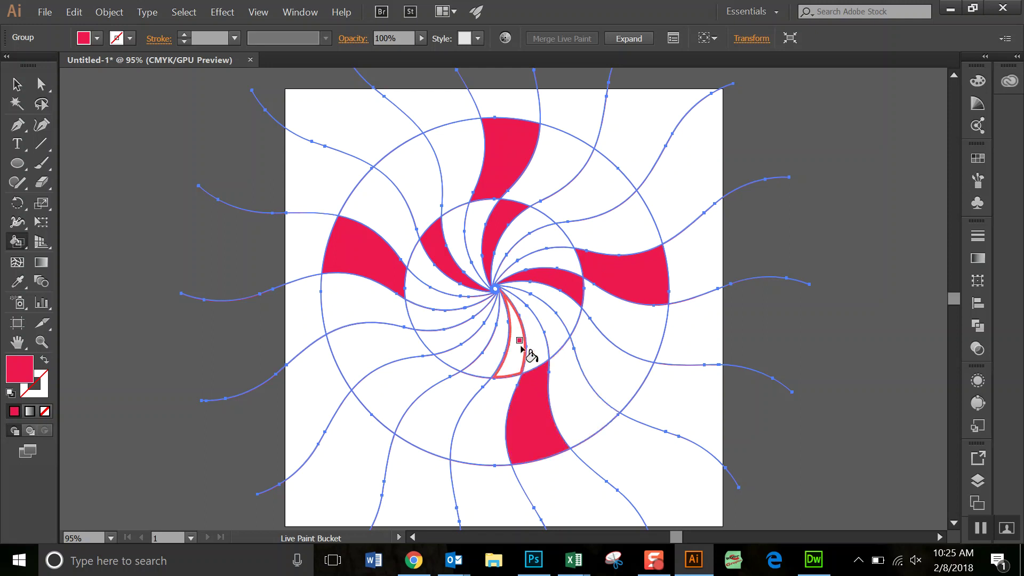
pyautogui.click(522, 350)
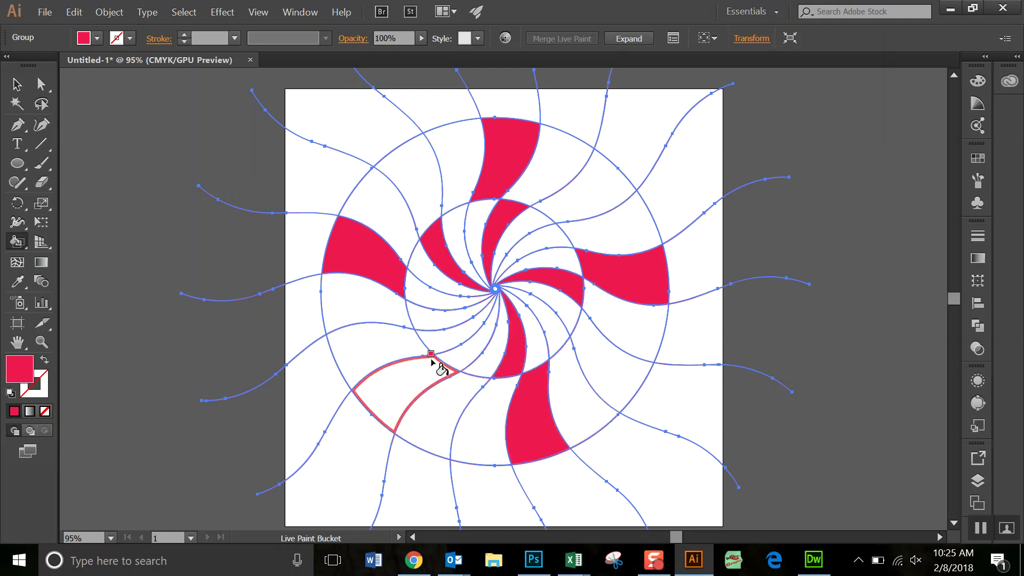
pyautogui.click(395, 347)
pyautogui.click(477, 317)
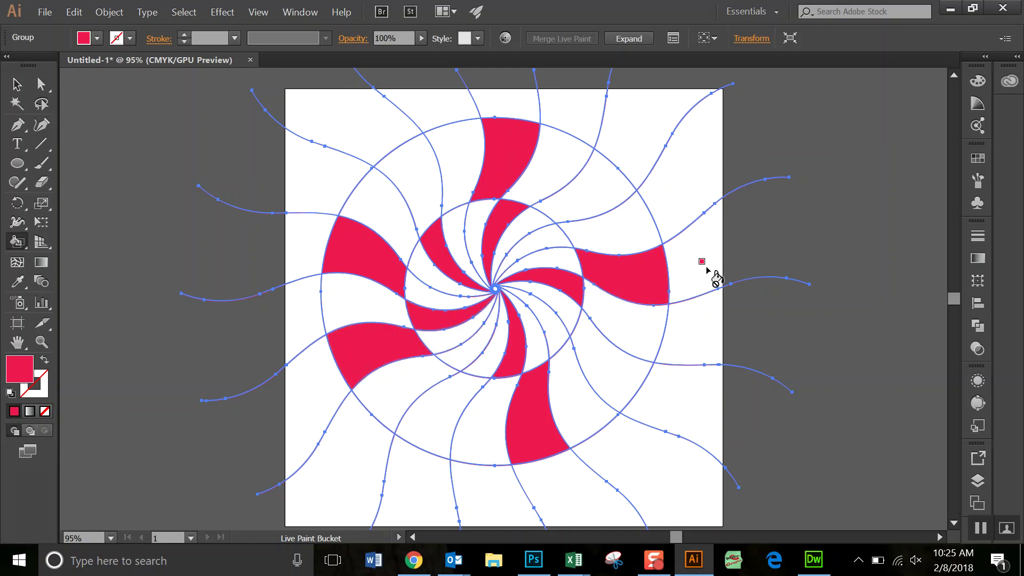
# - Fill the remaining thin slivers around the centre pink
pyautogui.click(483, 350)
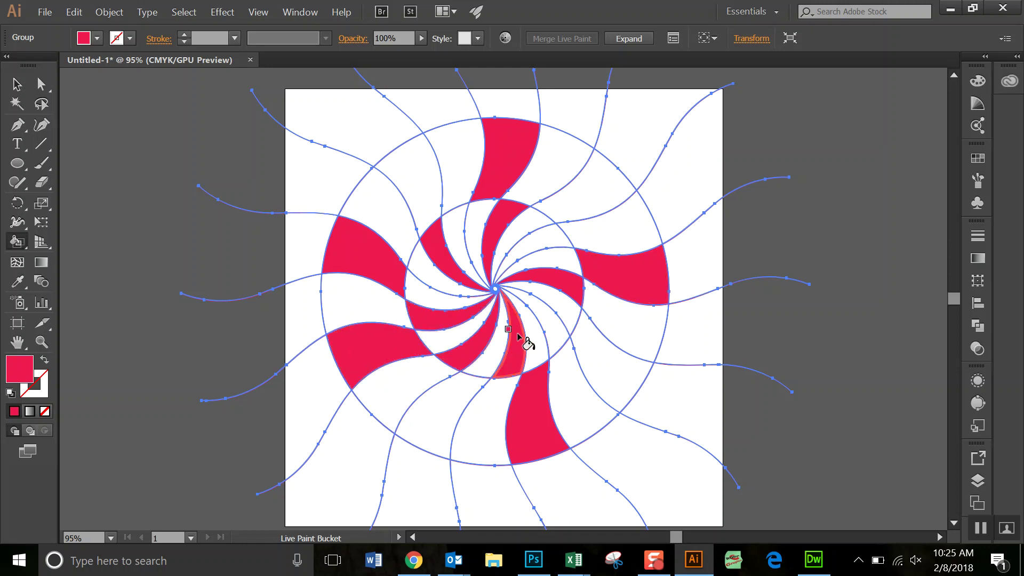
pyautogui.click(521, 338)
pyautogui.click(553, 338)
pyautogui.click(557, 293)
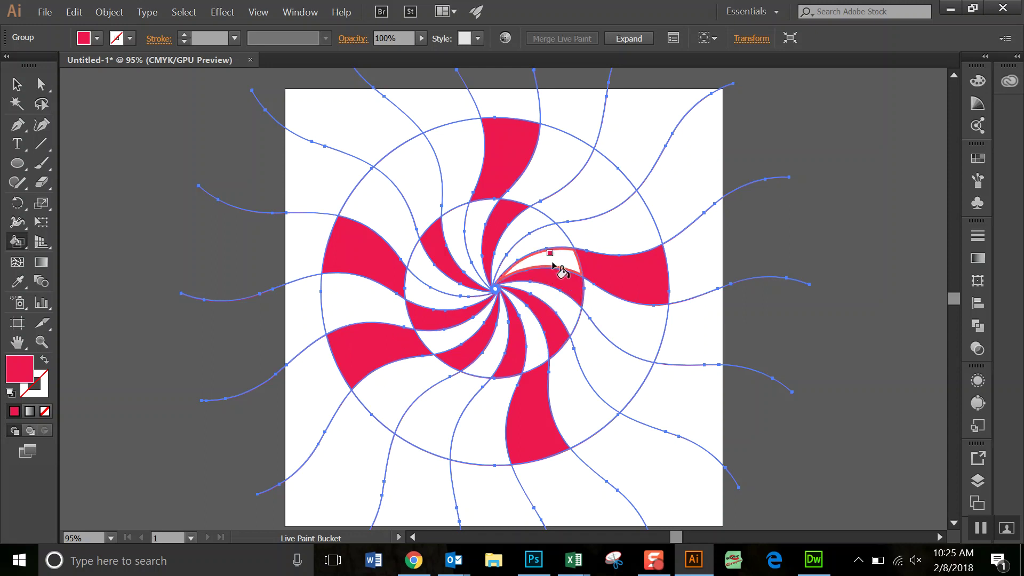
pyautogui.click(547, 241)
pyautogui.click(503, 223)
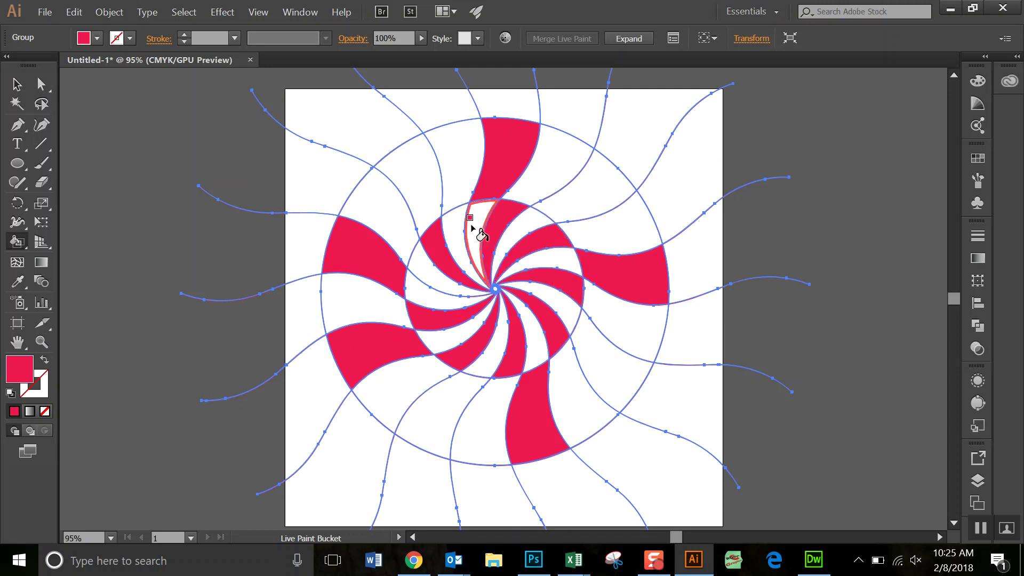
pyautogui.click(468, 223)
pyautogui.click(460, 243)
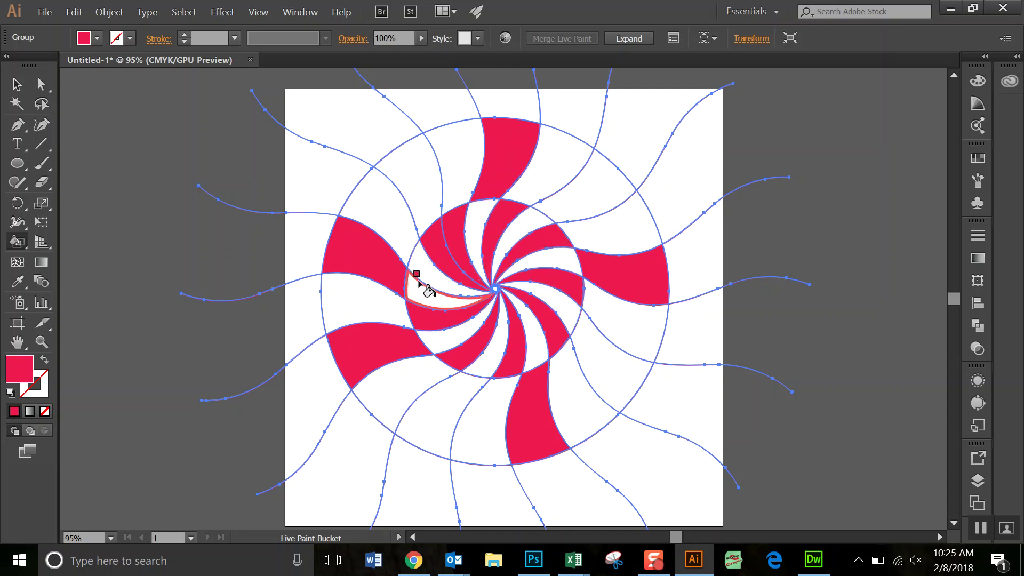
pyautogui.click(429, 288)
pyautogui.click(434, 307)
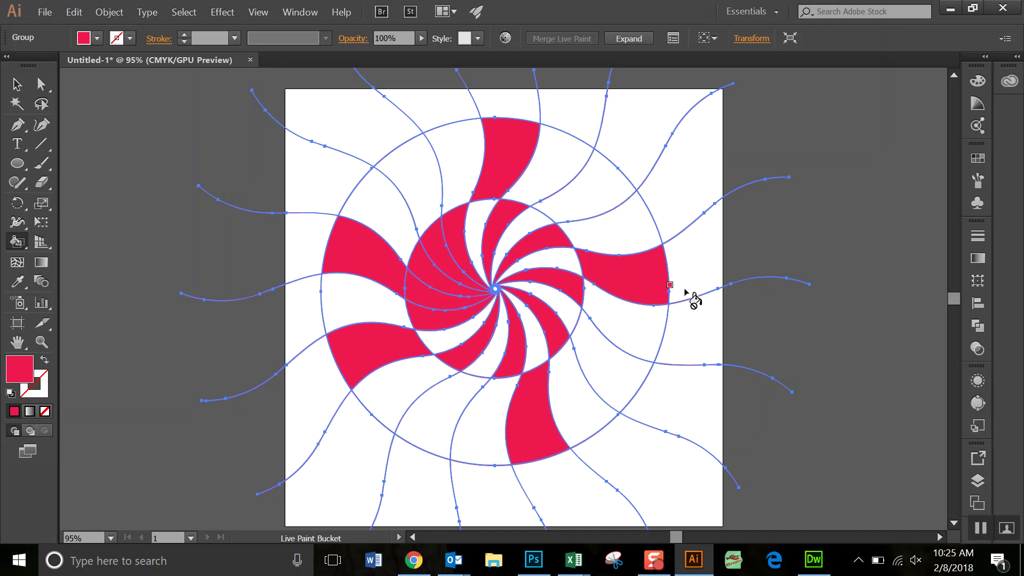
# - Change the fill to yellow and paint the top-left outer wedge yellow
pyautogui.doubleClick(14, 375)
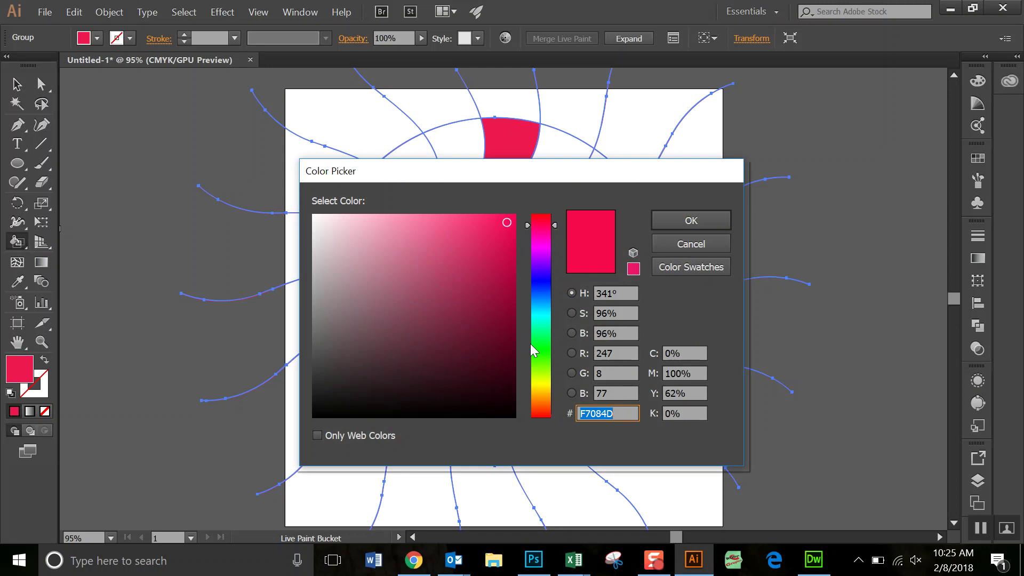
pyautogui.click(549, 384)
pyautogui.click(691, 220)
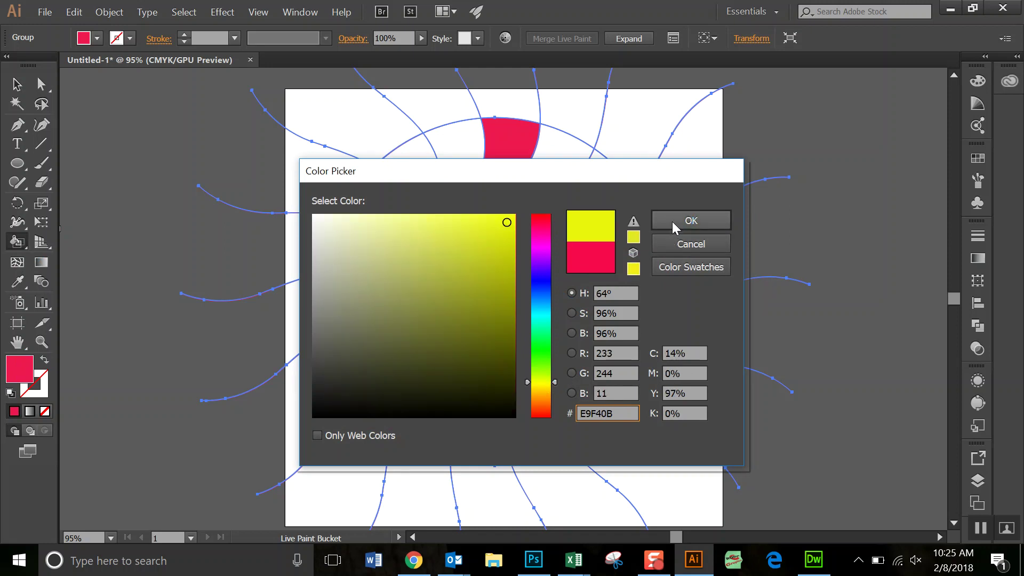
pyautogui.click(457, 160)
# - Fill two top-left wedges, two bottom wedges and two slivers near the centre yellow, then deselect the artwork
pyautogui.click(397, 211)
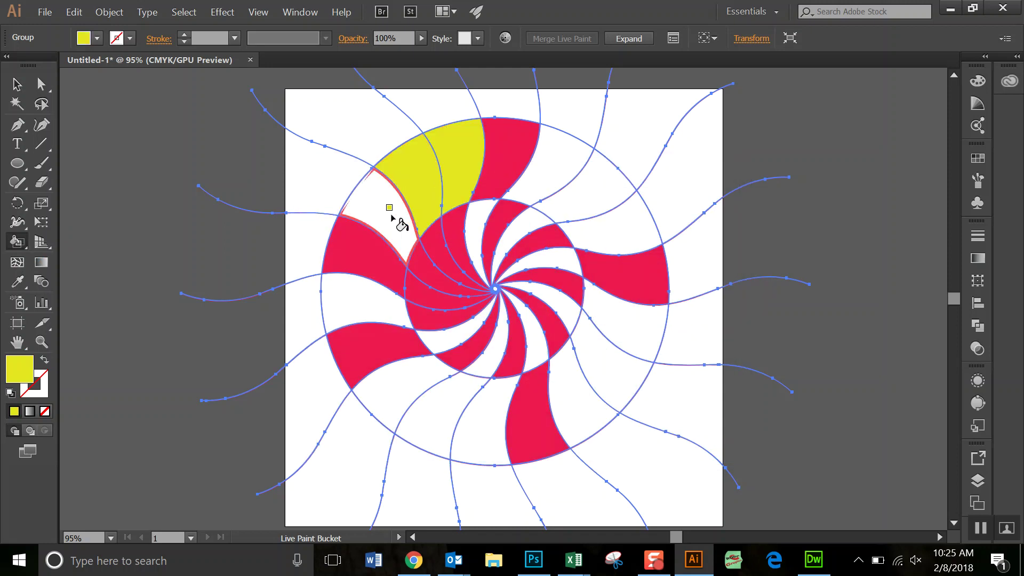
pyautogui.click(386, 237)
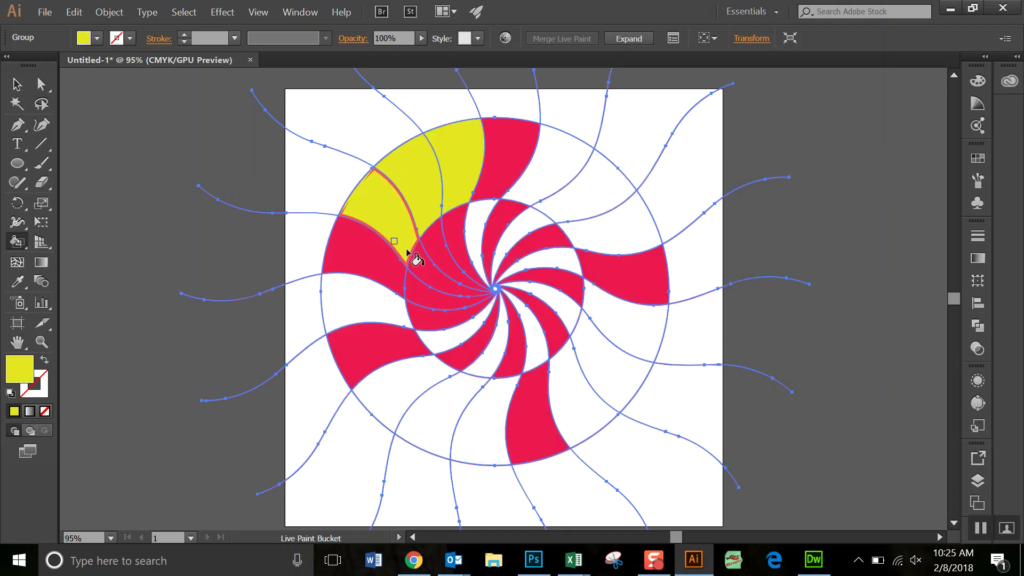
pyautogui.click(485, 427)
pyautogui.click(457, 407)
pyautogui.click(496, 357)
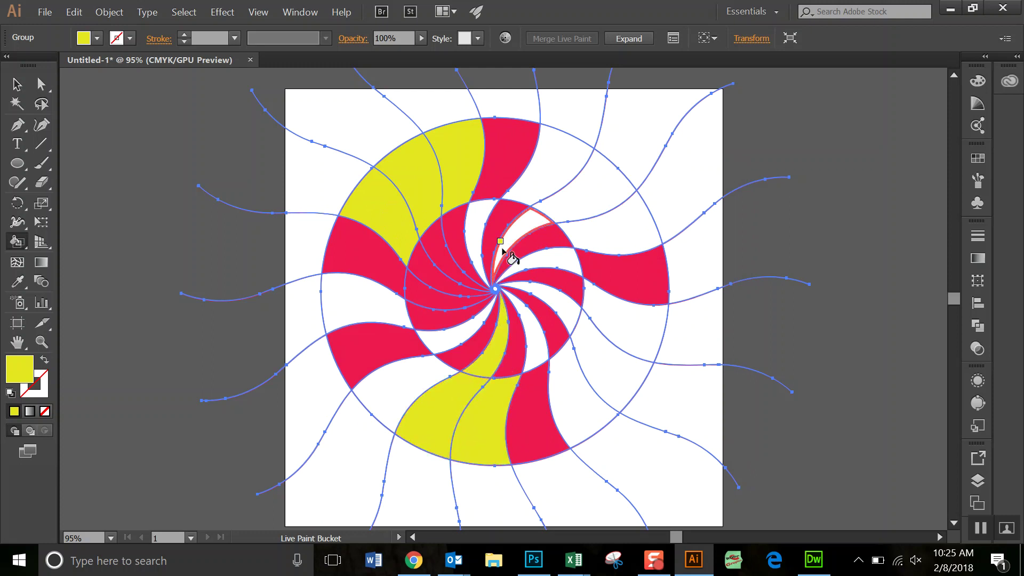
pyautogui.click(509, 255)
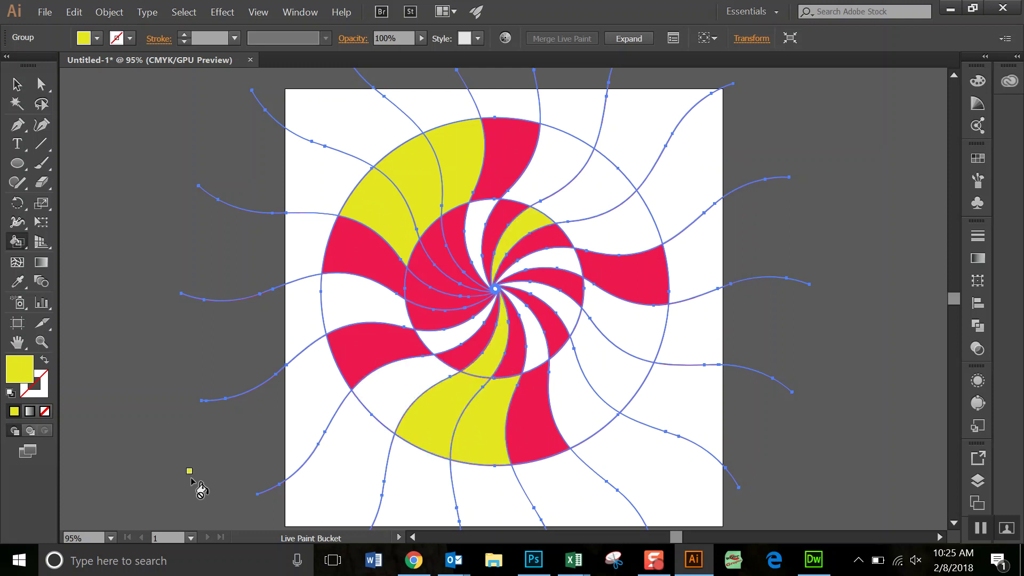
pyautogui.click(16, 85)
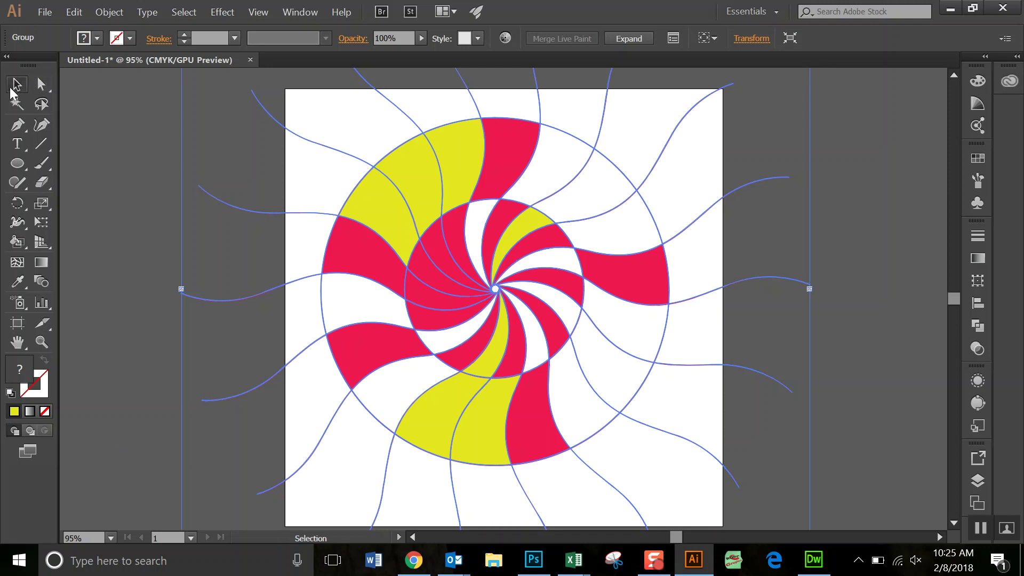
pyautogui.click(113, 130)
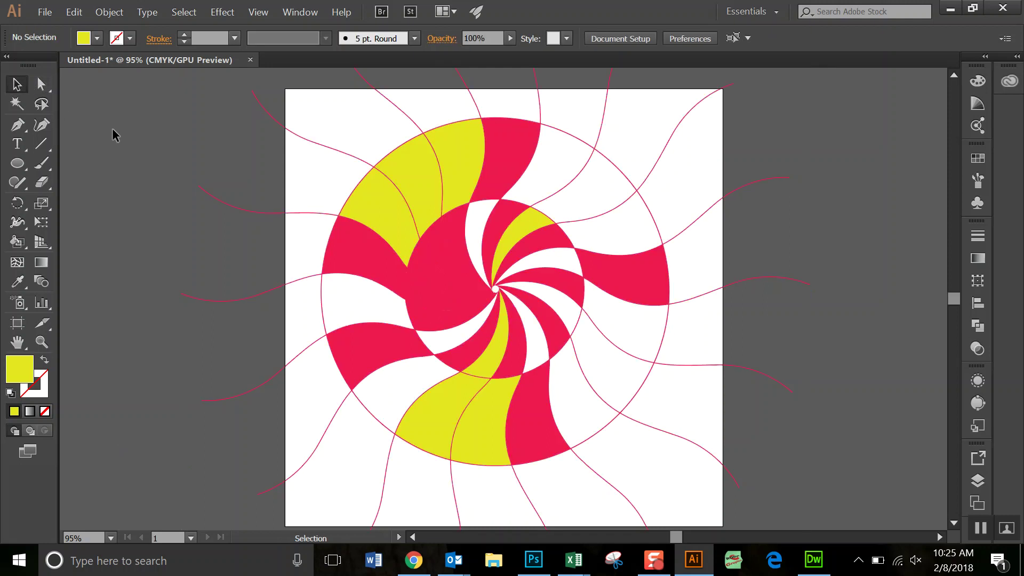